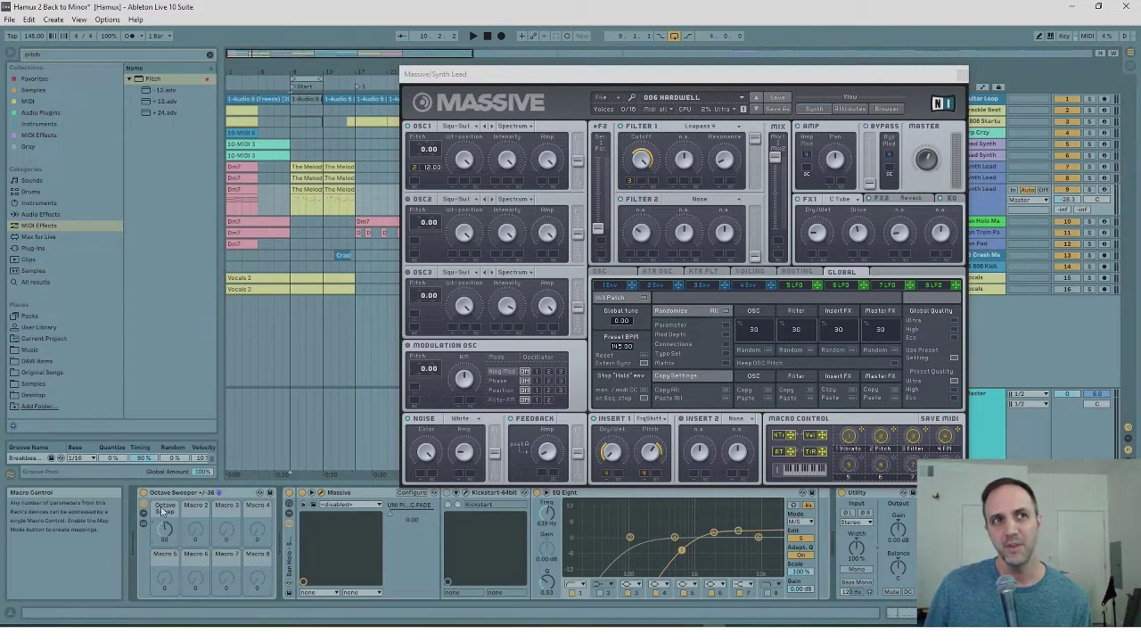
Play the song to hear the Octave Sweep macro, then close the Massive synth window
key("space")
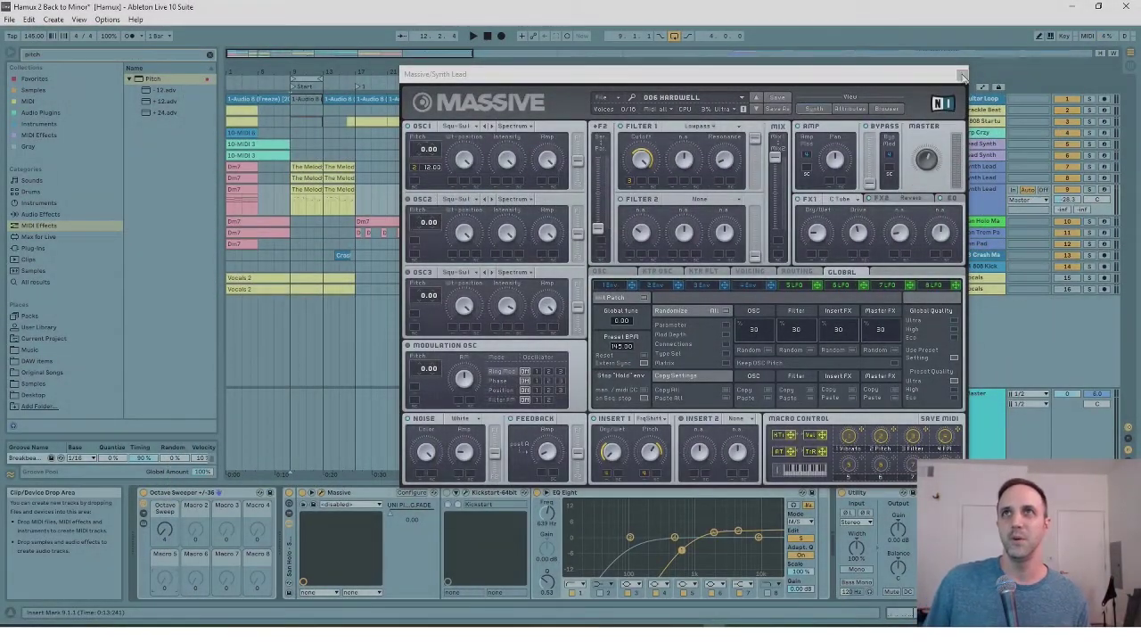
left_click(962, 75)
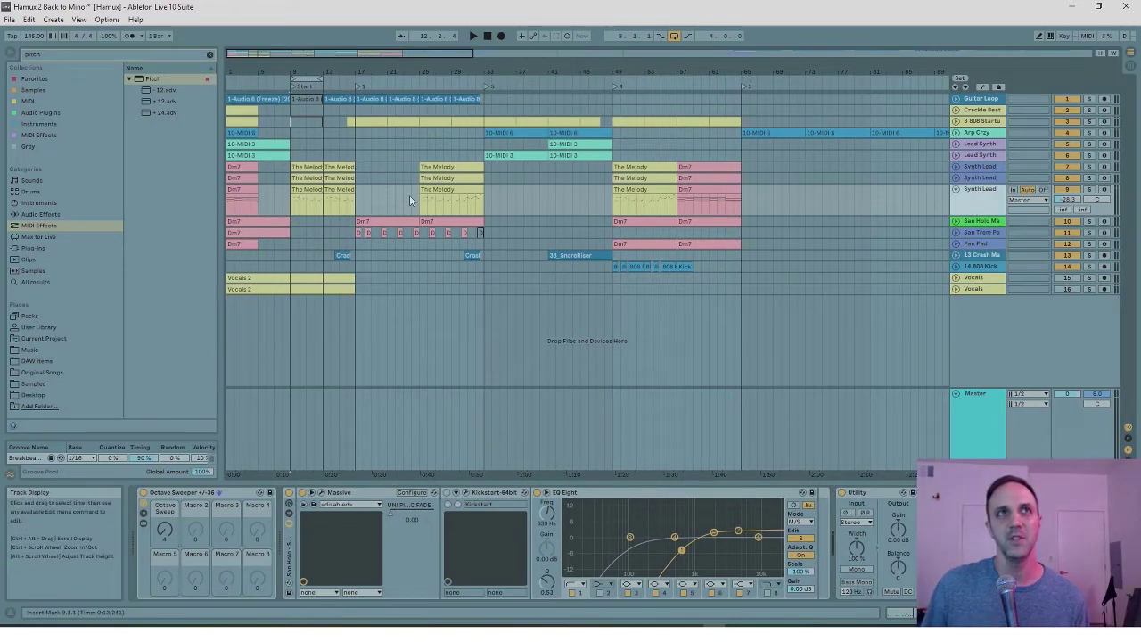
Insert a new MIDI track, 17 MIDI, below the Vocals track
right_click(999, 324)
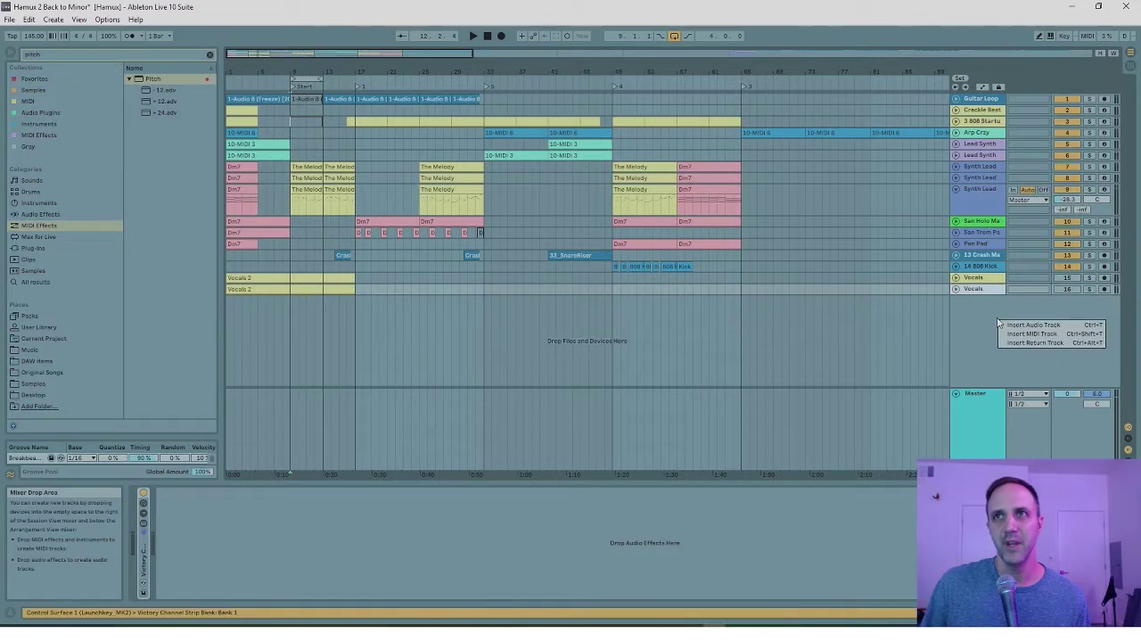
left_click(1020, 333)
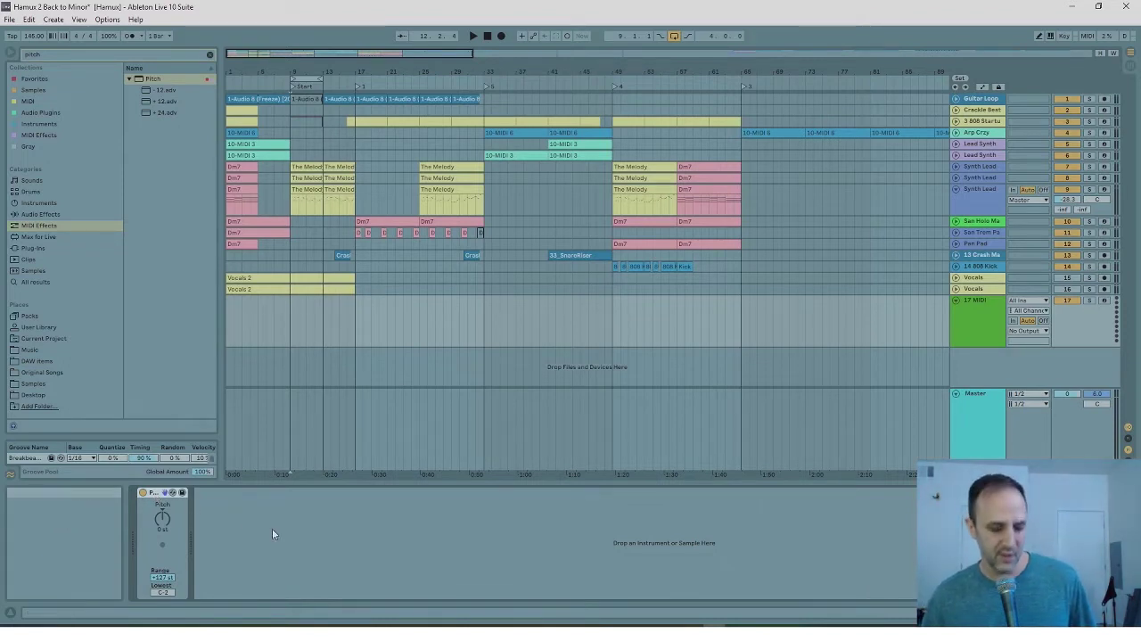
Duplicate the Pitch device into seven copies and group them into one MIDI Effect Rack
key("ctrl+d")
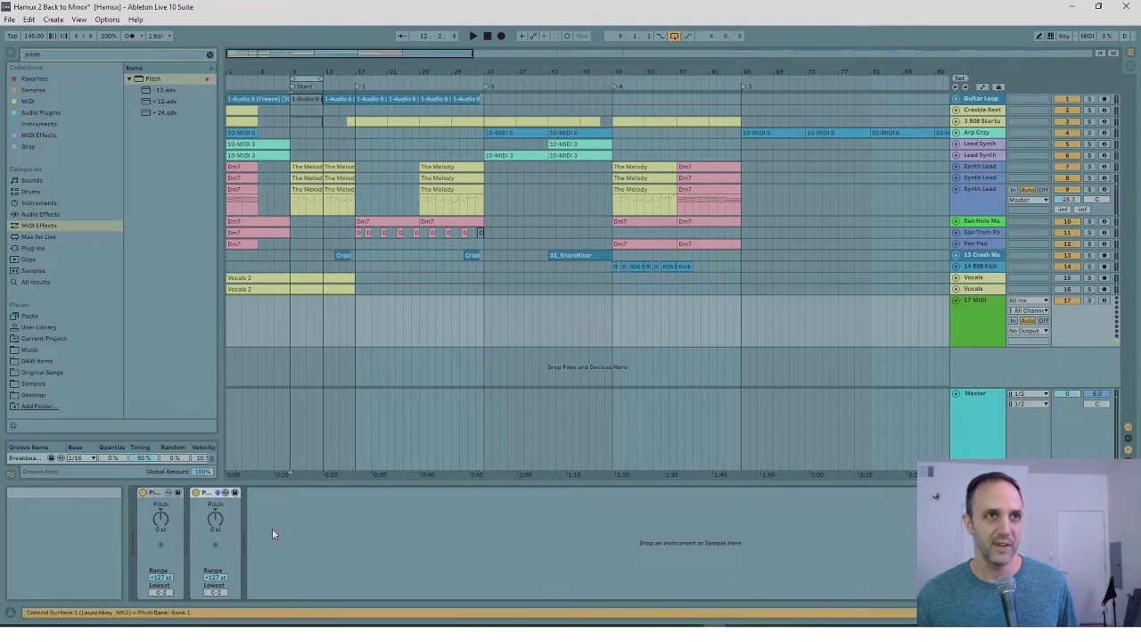
key("ctrl+d")
key("ctrl+d")
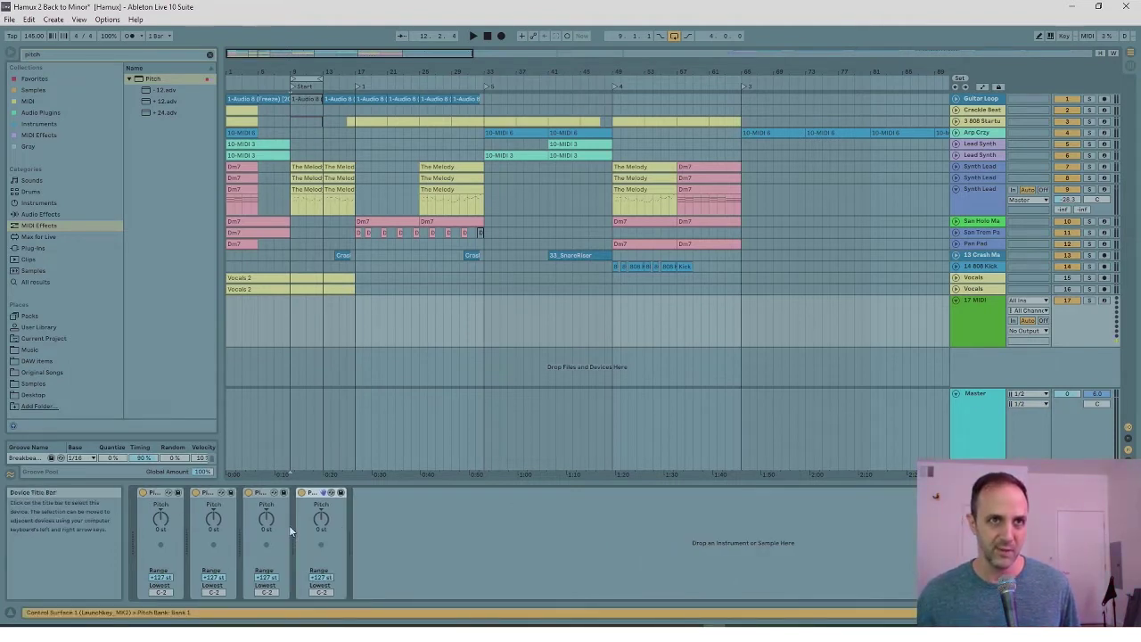
key("ctrl+d")
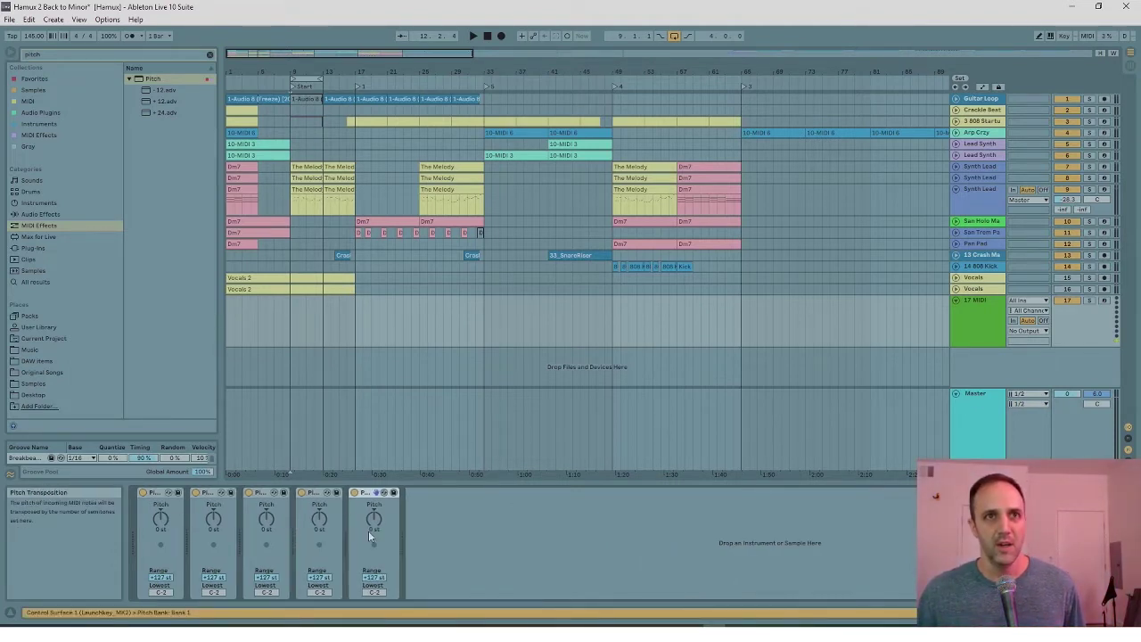
key("ctrl+d")
key("ctrl+d")
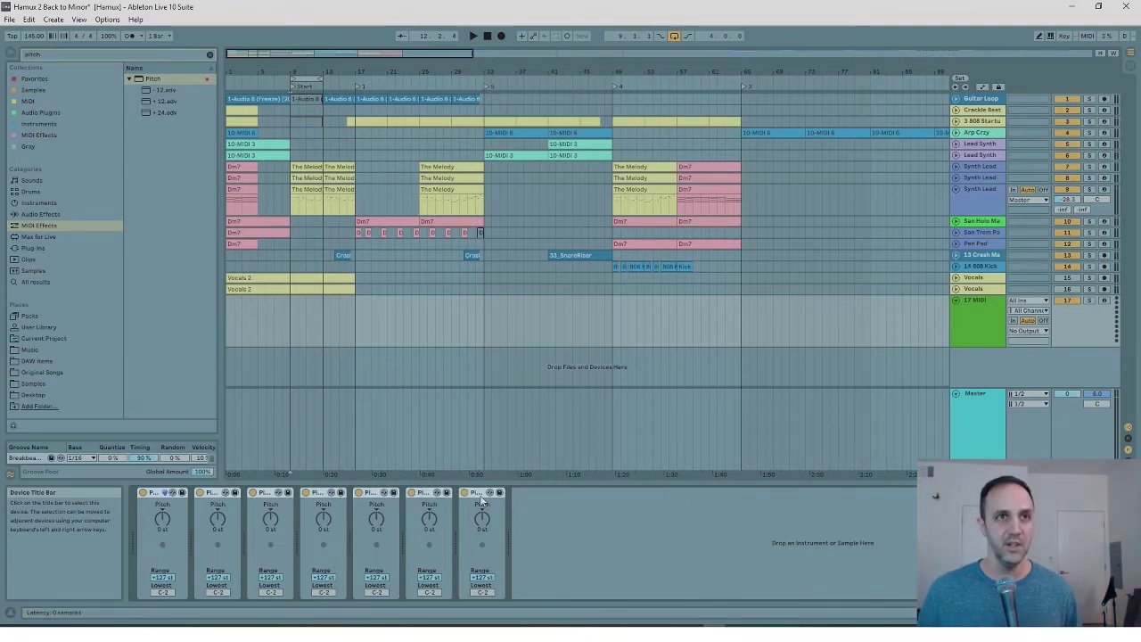
left_click(482, 497, "shift")
key("ctrl+g")
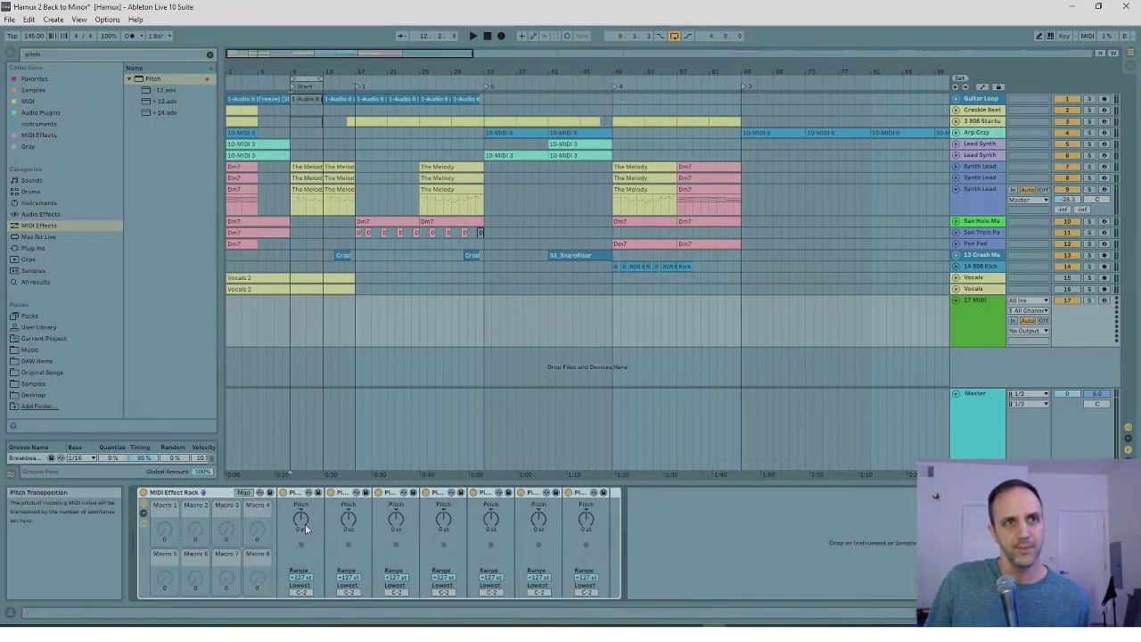
Set the first three Pitch devices' transposition to -36, -24 and -12 st
left_click_drag(301, 519, 307, 528)
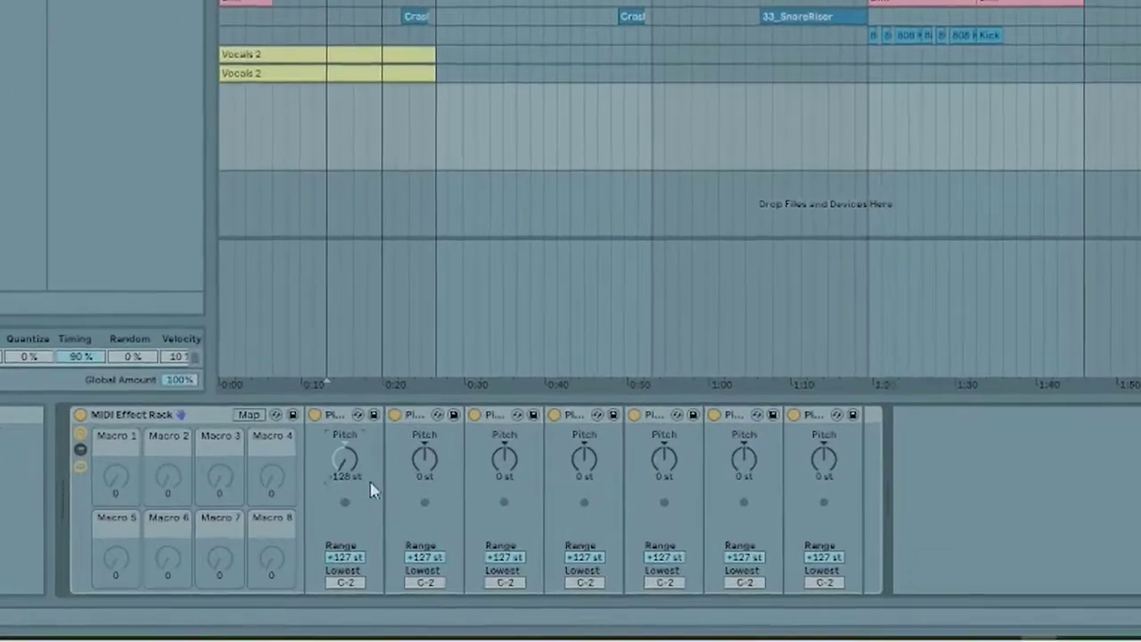
type("-3")
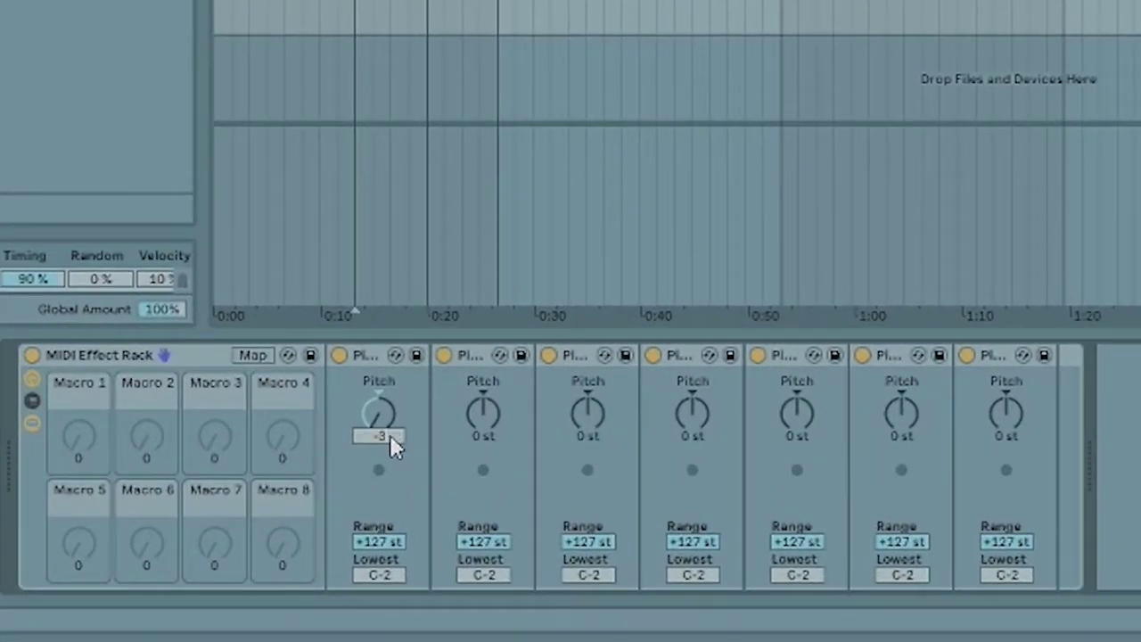
type("6")
key("Return")
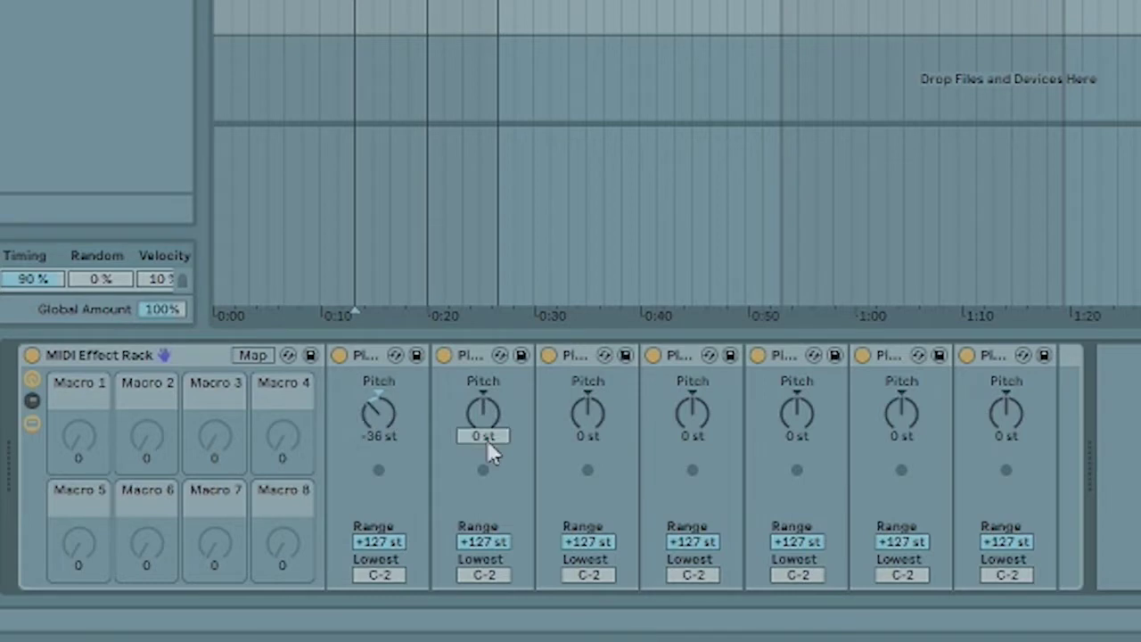
left_click(487, 440)
type("-24")
key("Return")
left_click(579, 442)
type("-12")
key("Return")
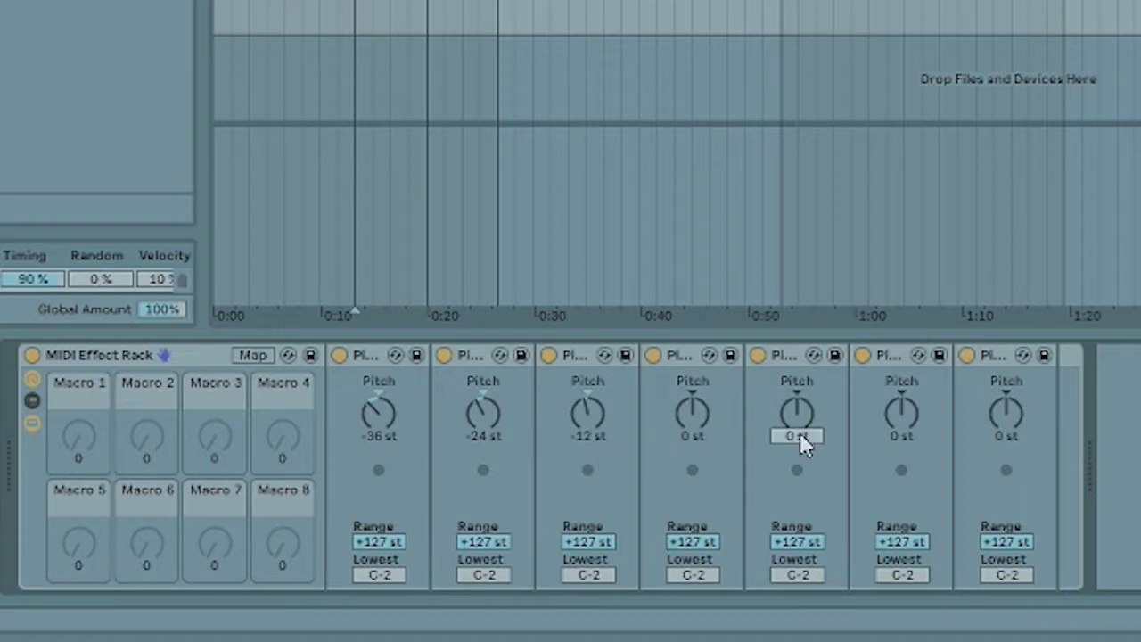
Set the fifth, sixth and seventh Pitch devices to +12, +24 and +36 st
type("12")
key("Return")
type("24")
key("Return")
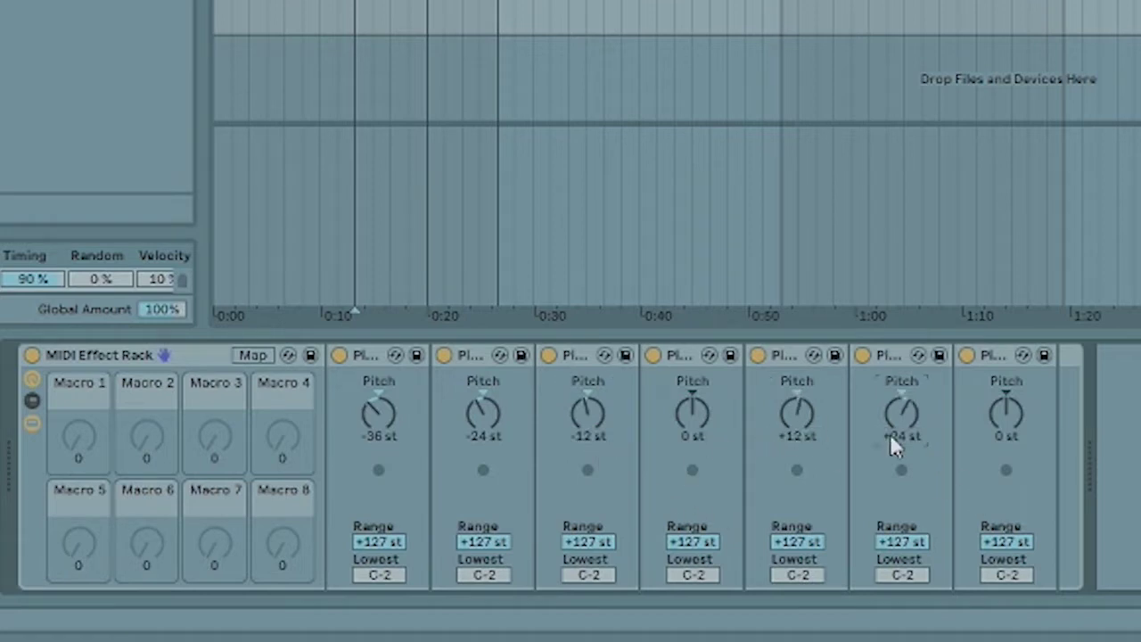
left_click(1002, 438)
type("36")
key("Return")
In the rack's Map mode, assign every Pitch device's on/off switch to Macro 1
left_click(35, 382)
left_click(253, 355)
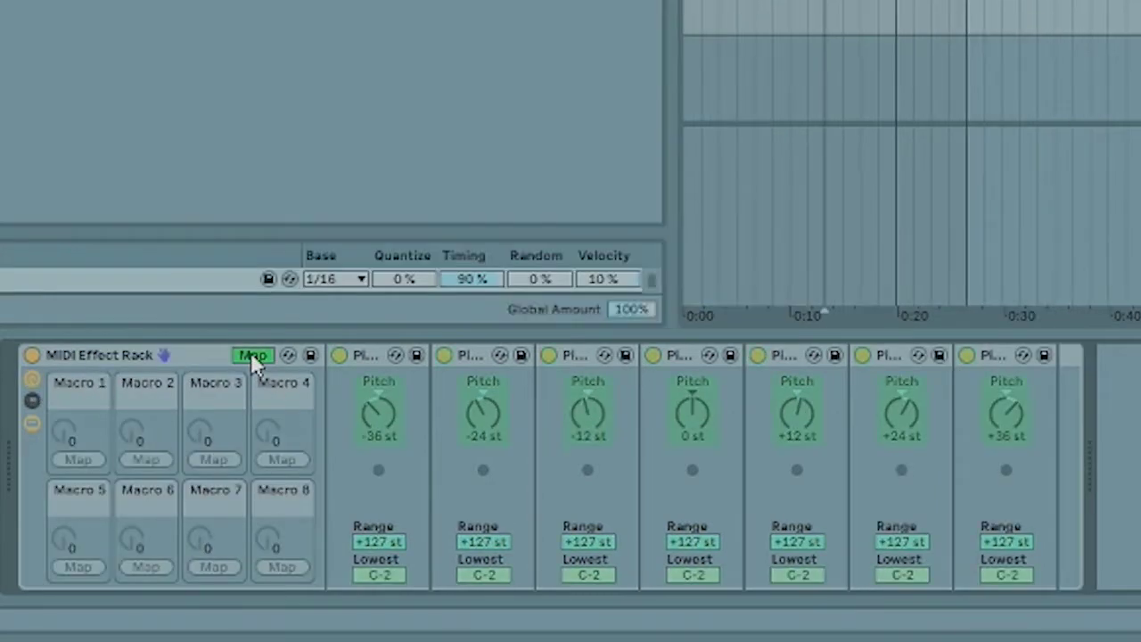
left_click(78, 460)
left_click(338, 356)
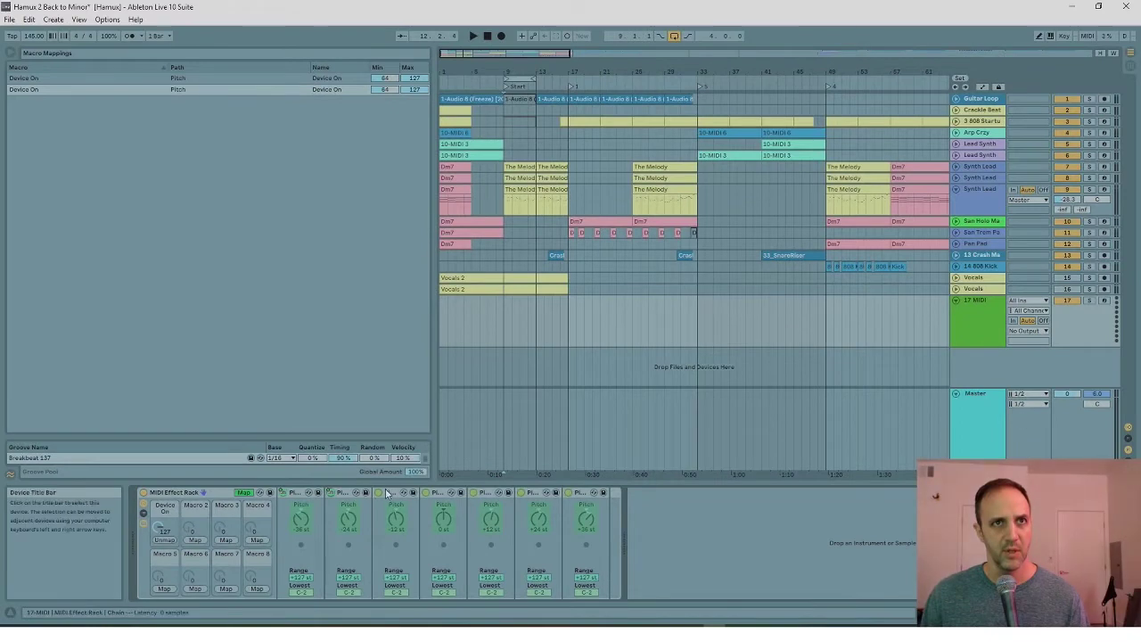
left_click(386, 494)
left_click(164, 541)
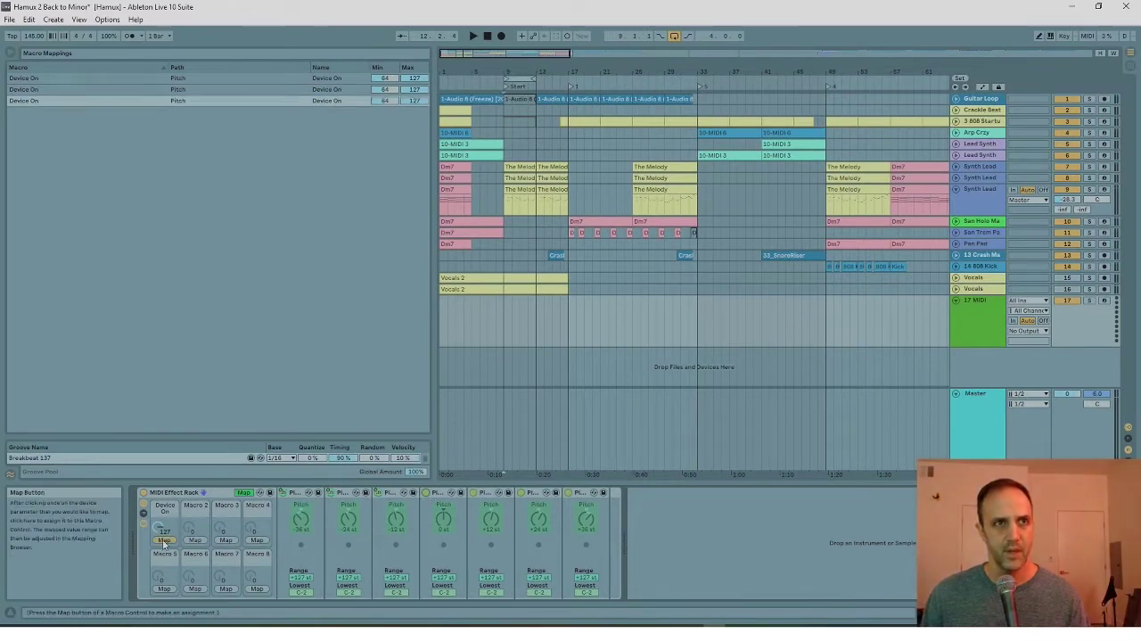
left_click(164, 540)
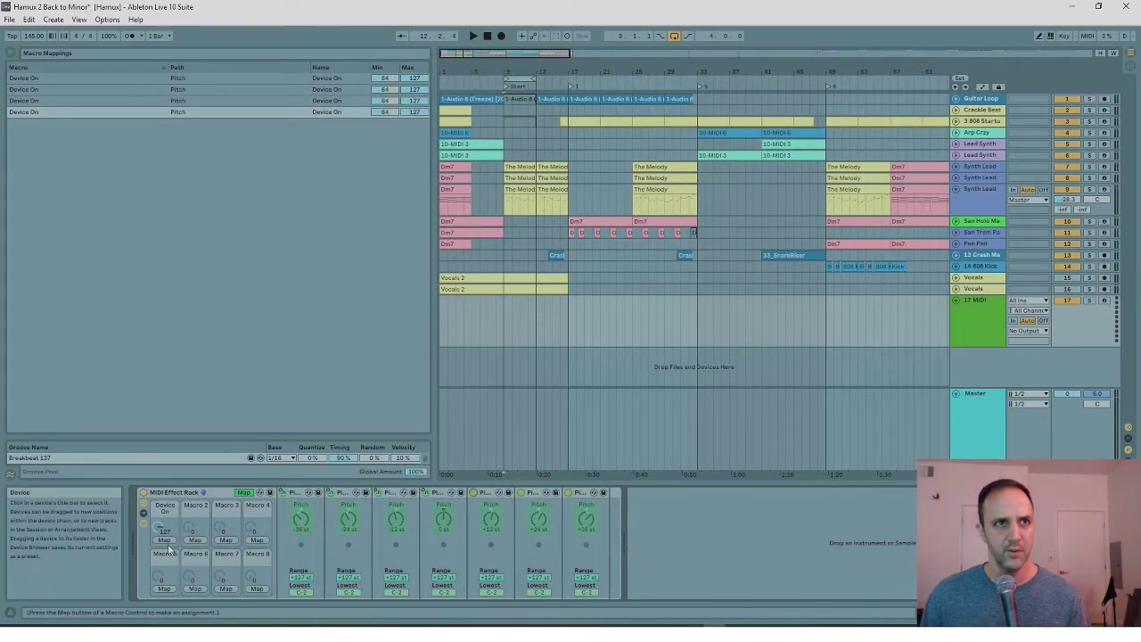
left_click(164, 540)
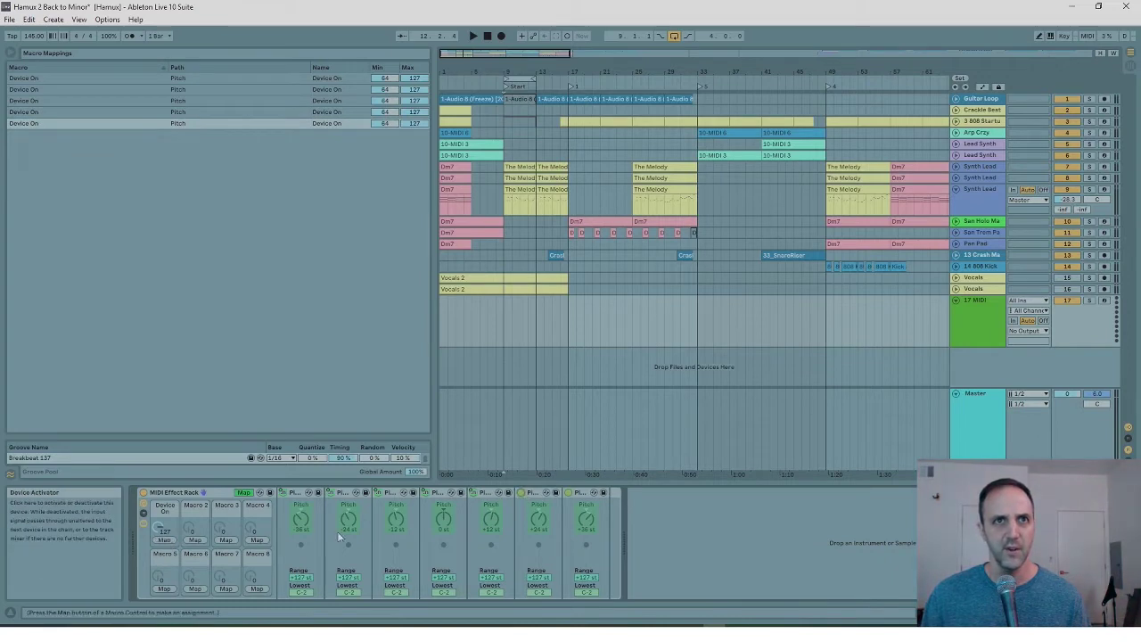
left_click(165, 541)
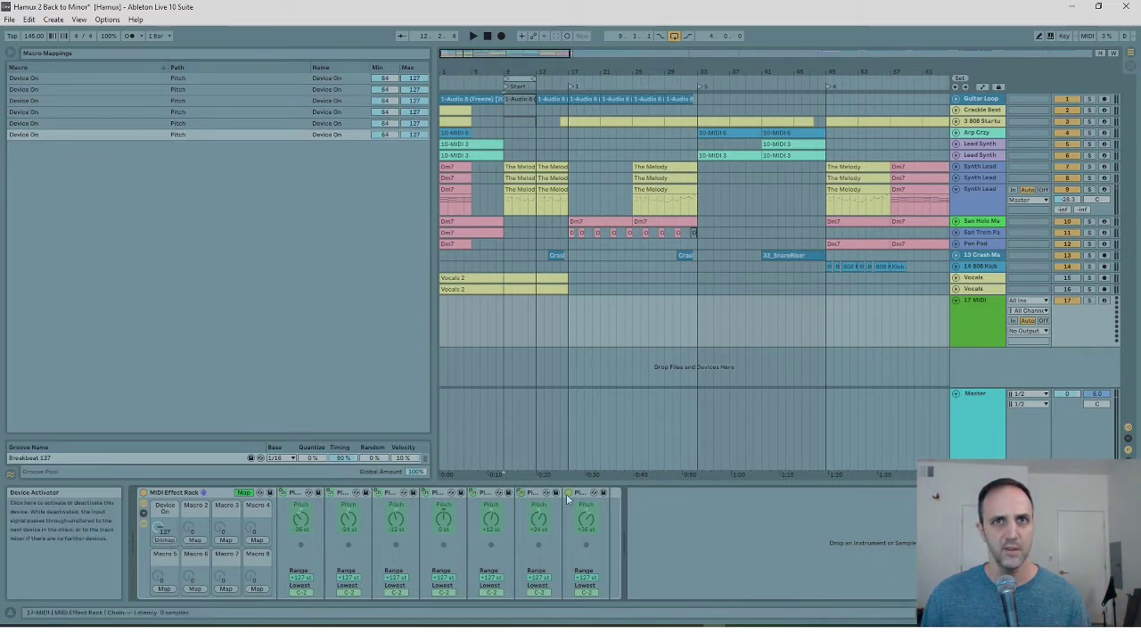
left_click(164, 540)
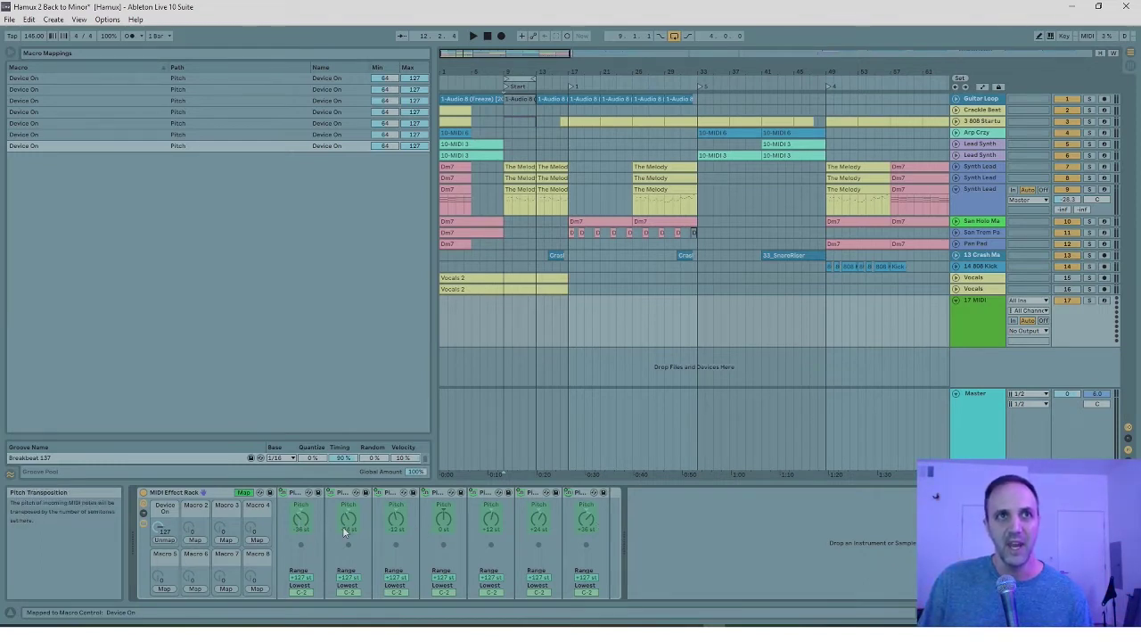
Set the first two Device On mapping ranges to 0–18 and 19–36
left_click(389, 78)
type("0")
key("Return")
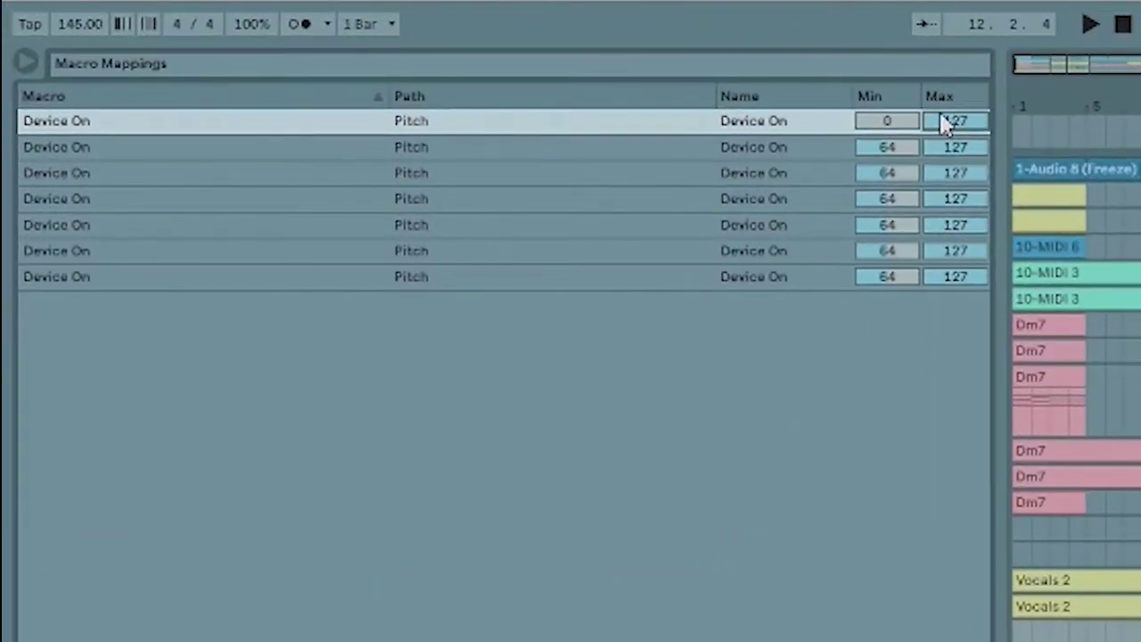
type("18")
key("Return")
left_click(914, 150)
type("19")
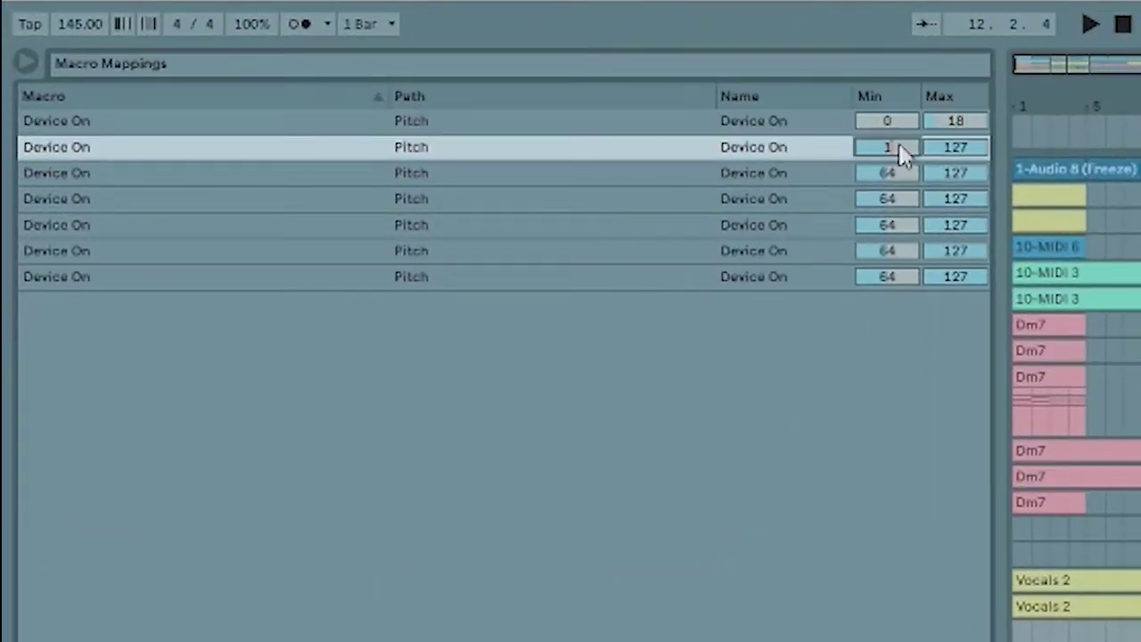
key("Return")
left_click(962, 144)
type("36")
key("Return")
Set the third and fourth Device On mapping ranges to 37–54 and 55–72
left_click(901, 178)
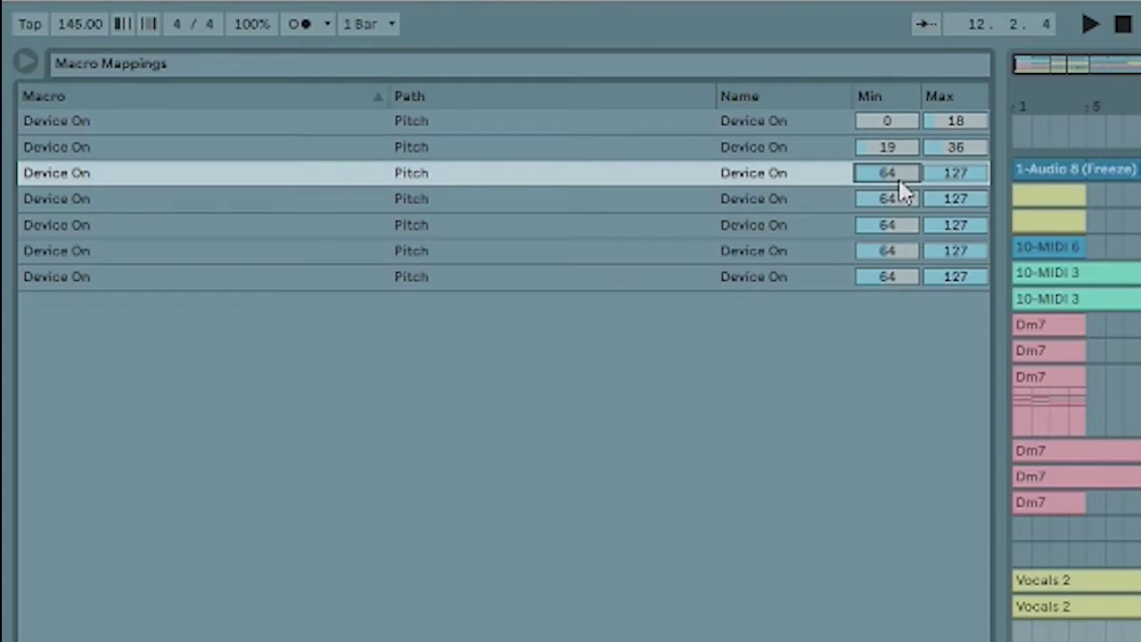
type("37")
key("Return")
type("54")
key("Return")
left_click(901, 203)
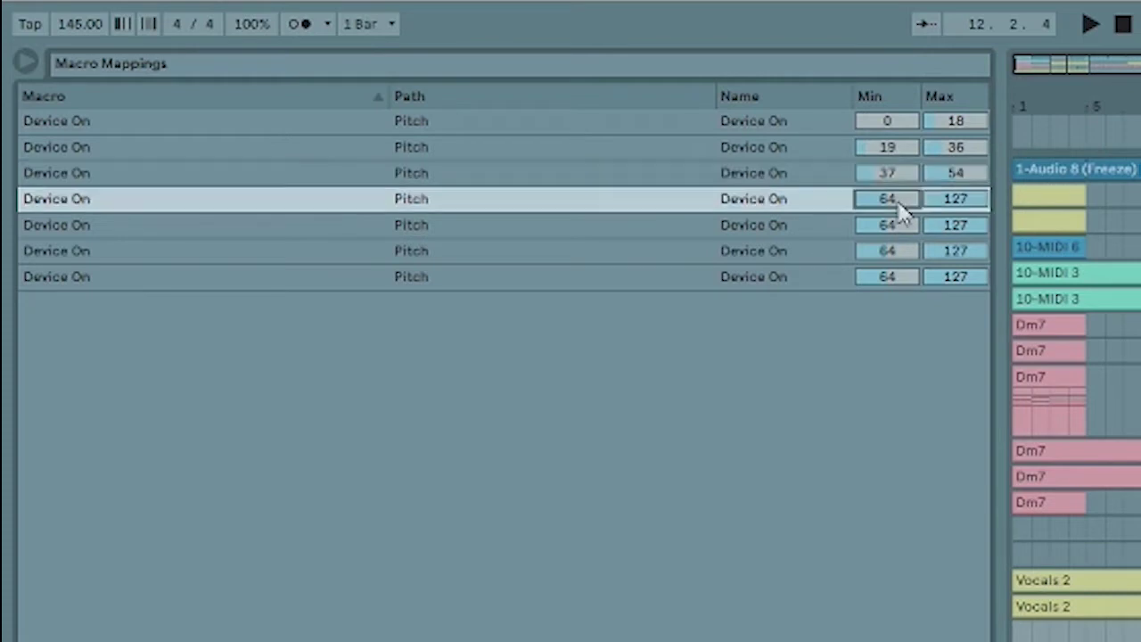
type("55")
key("Return")
type("72")
key("Return")
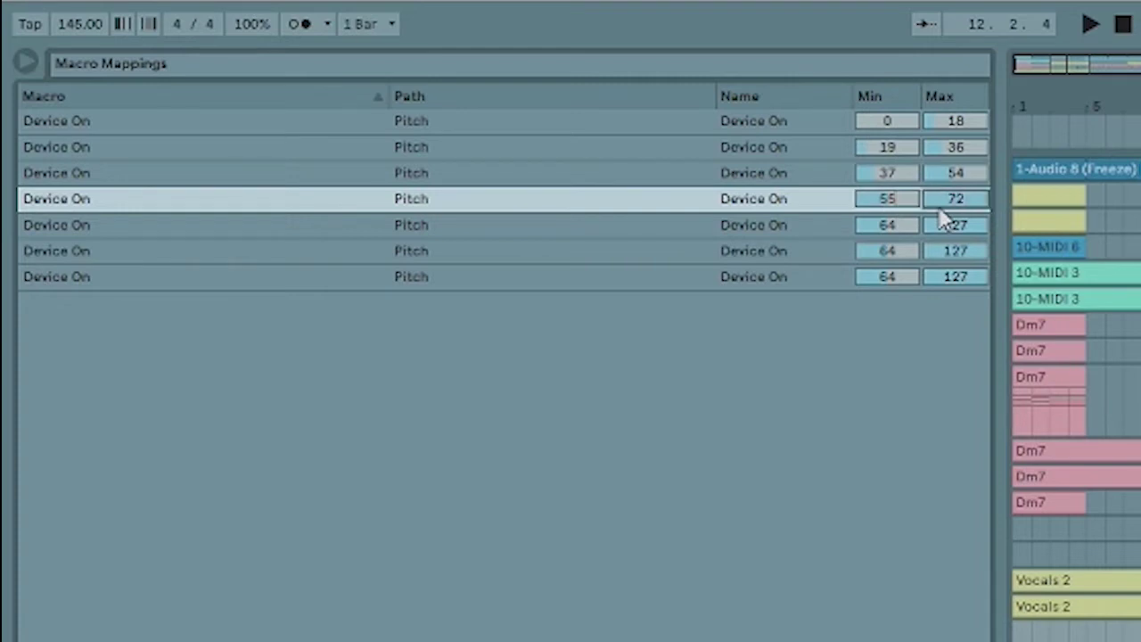
Set the last three Device On mapping ranges to 73–90, 91–108 and 109–127
left_click(899, 230)
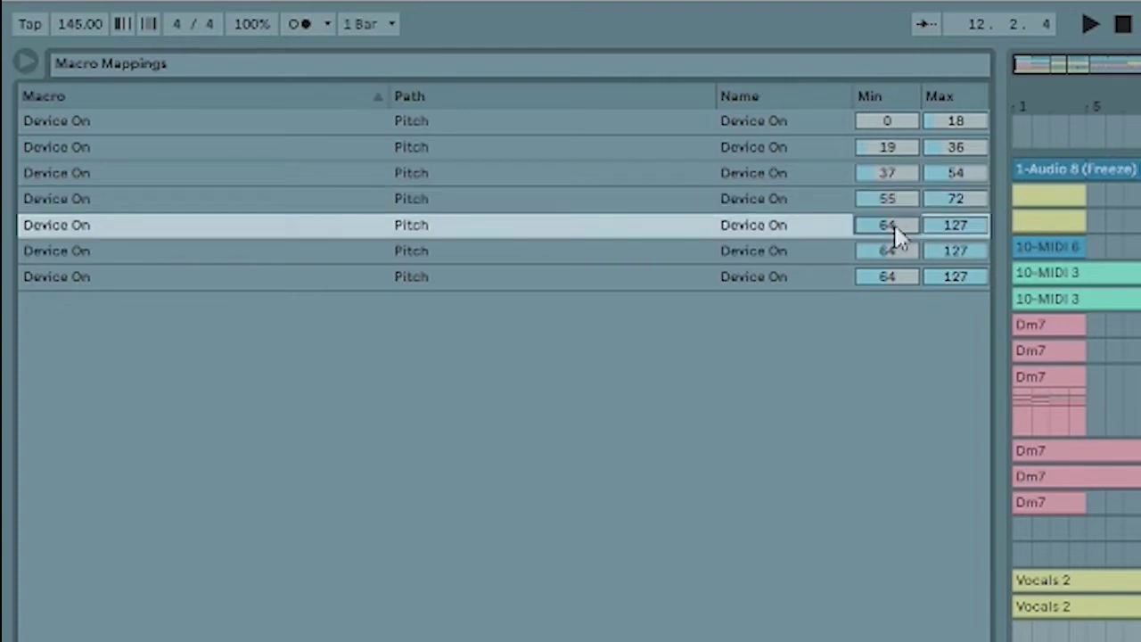
type("73")
key("Return")
type("90")
key("Return")
left_click(905, 251)
type("91")
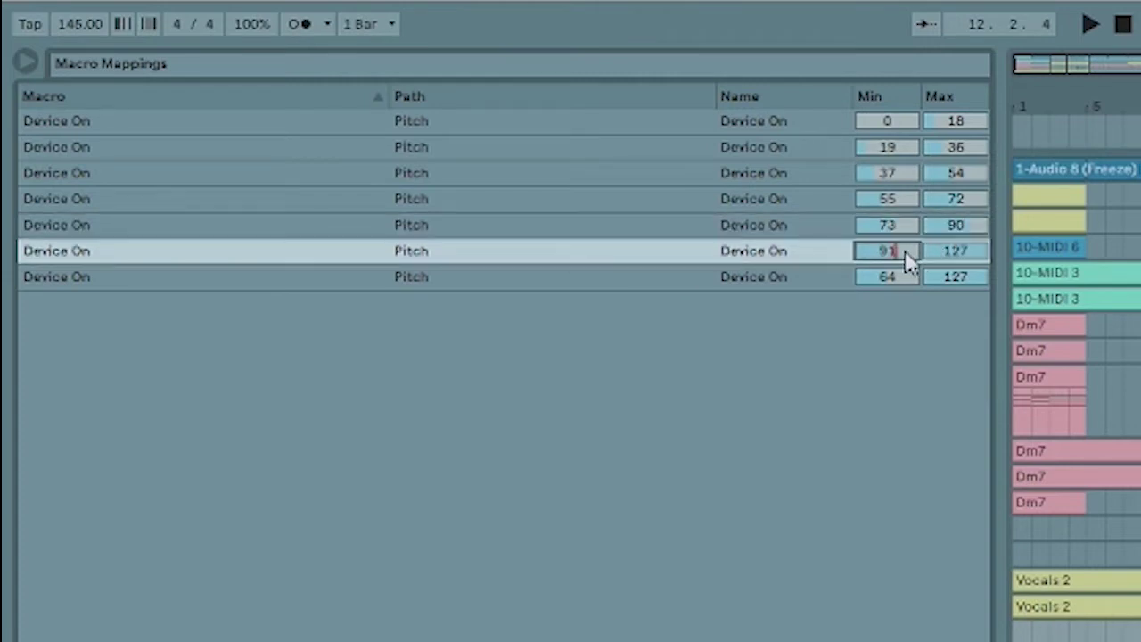
left_click(954, 254)
type("108")
key("Return")
left_click(905, 279)
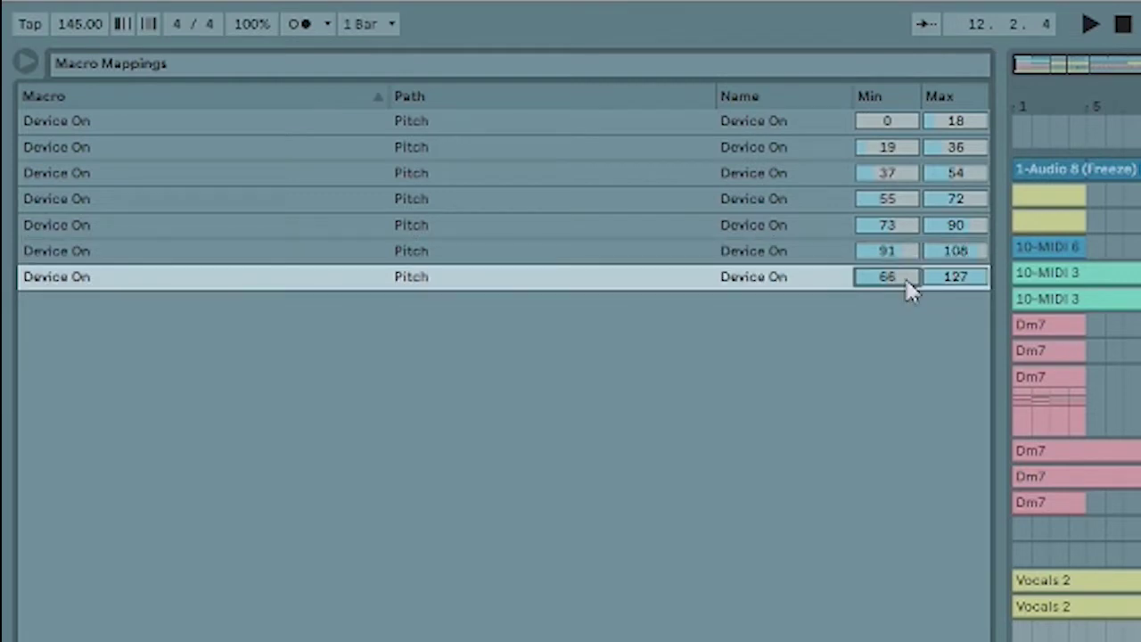
type("109")
left_click(975, 281)
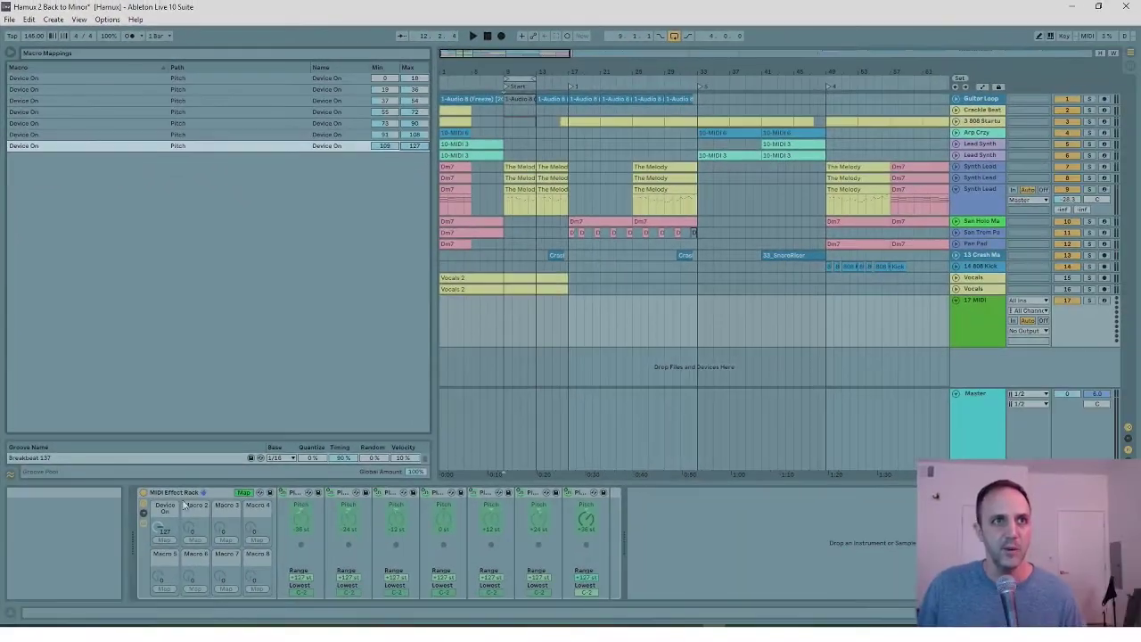
Leave Map mode, sweep Macro 1 to test it, and hide the rack's macro controls
left_click(244, 493)
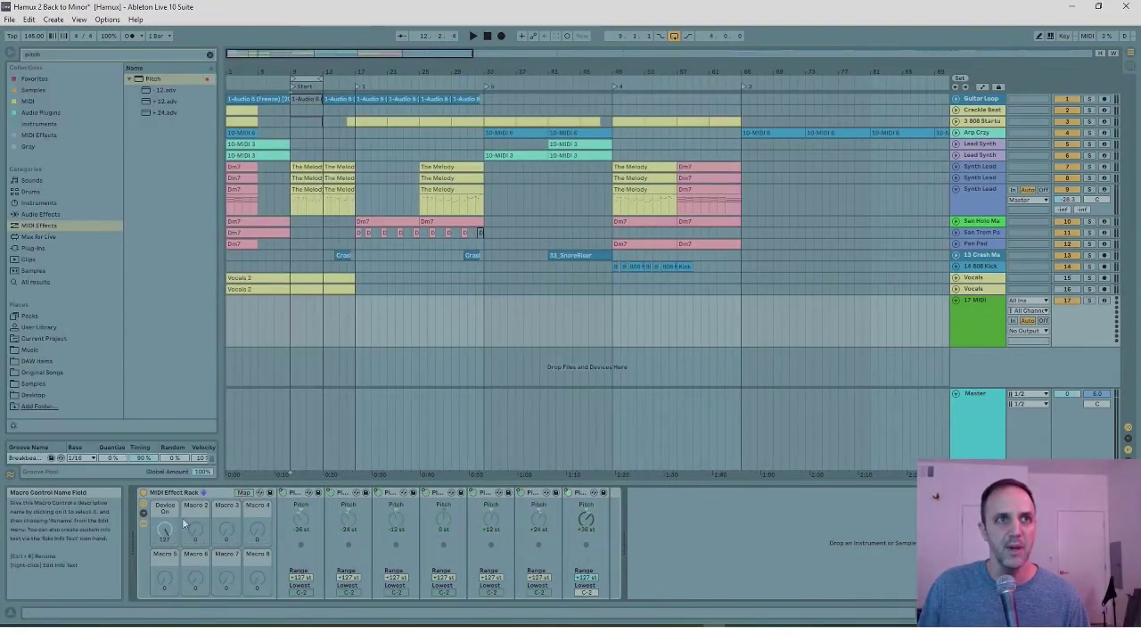
left_click(163, 535)
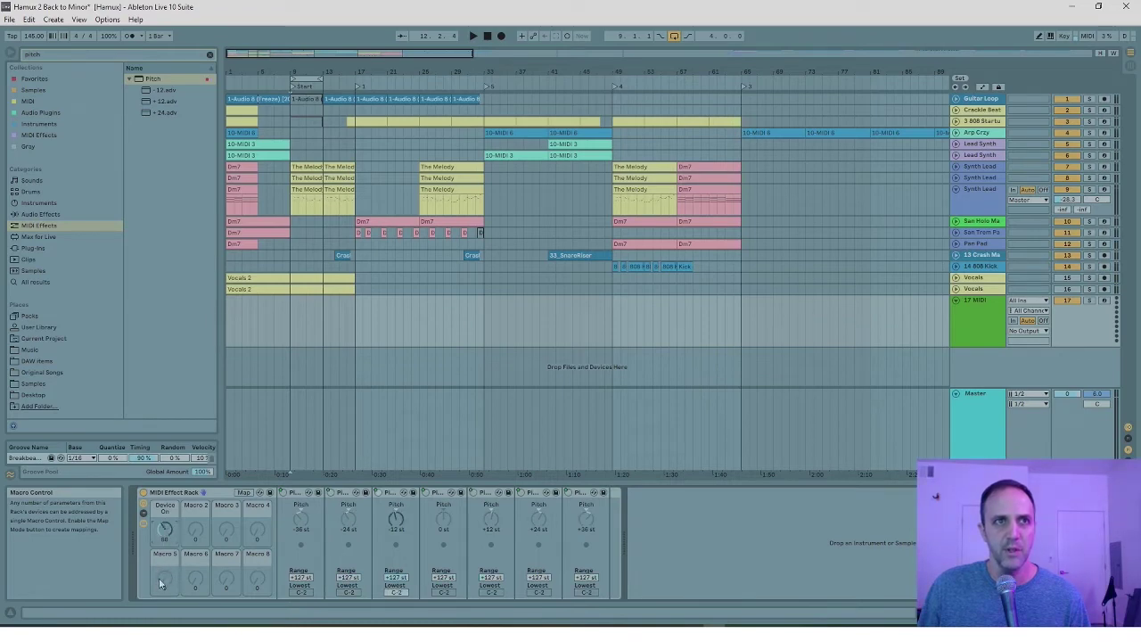
left_click_drag(163, 540, 159, 596)
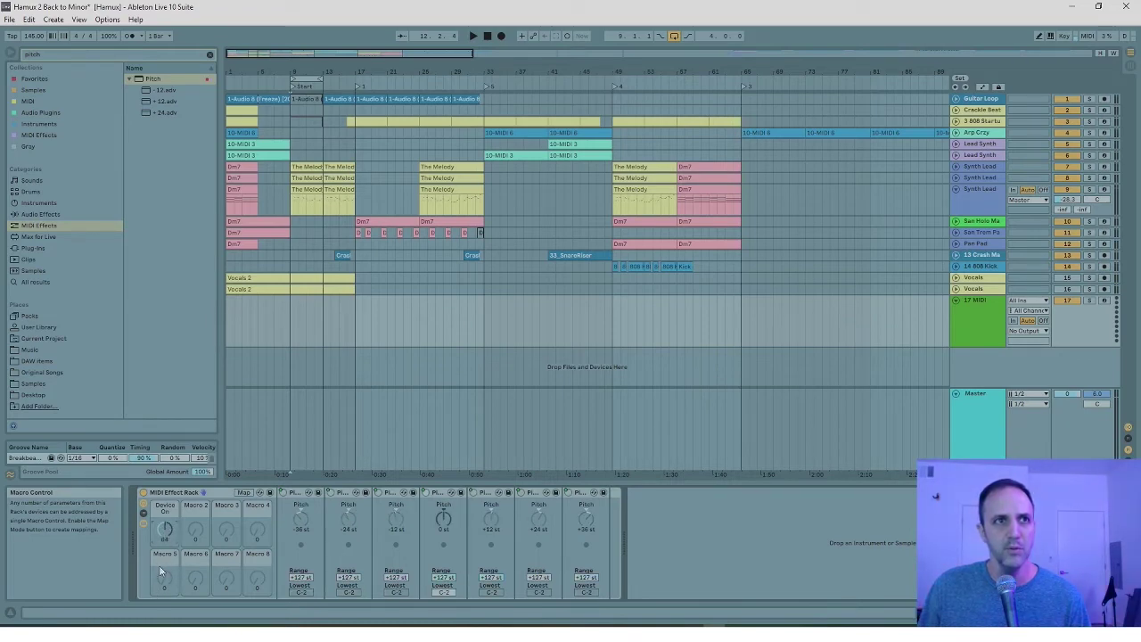
left_click(145, 512)
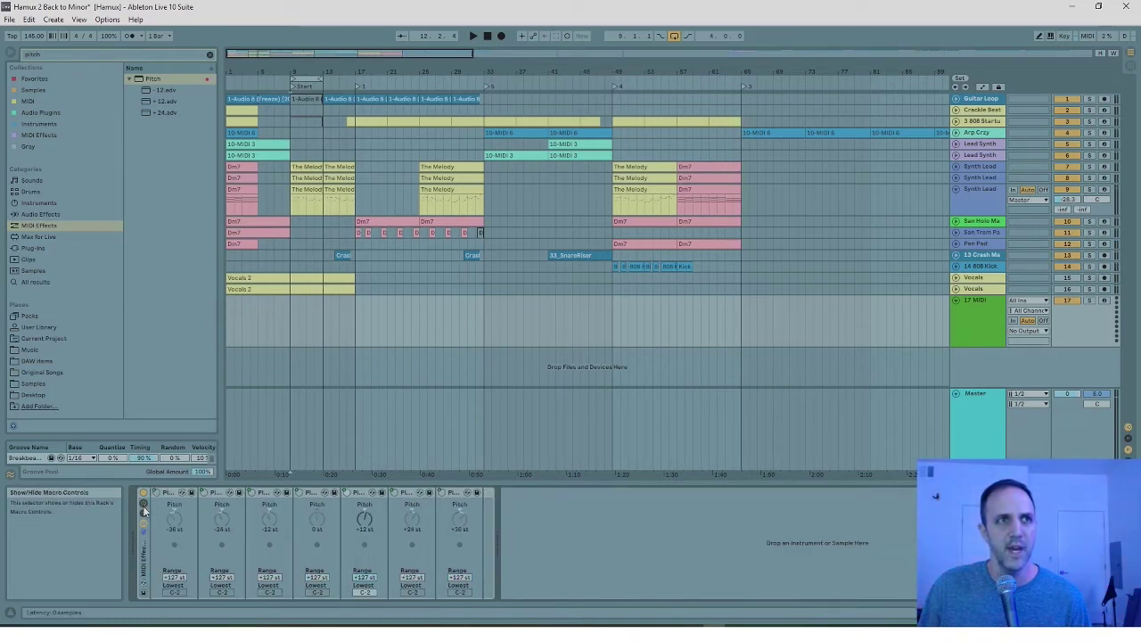
Show the macros, hide the Pitch devices, and rename Macro 1 from Device On to 'Octave Sweep'
left_click(143, 513)
left_click(144, 522)
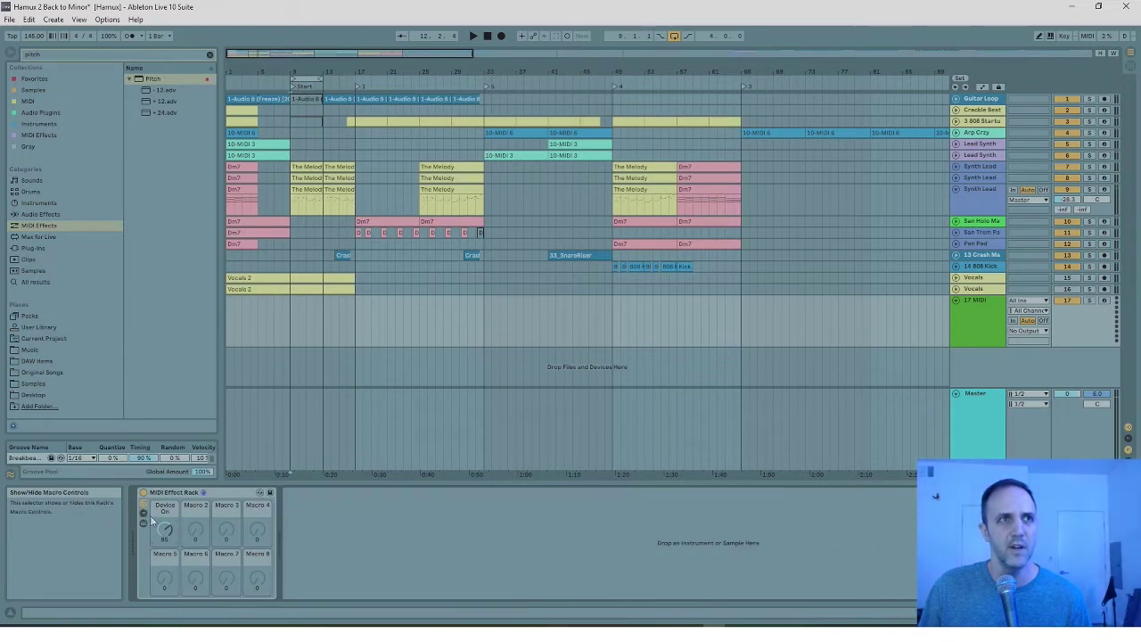
left_click(165, 505)
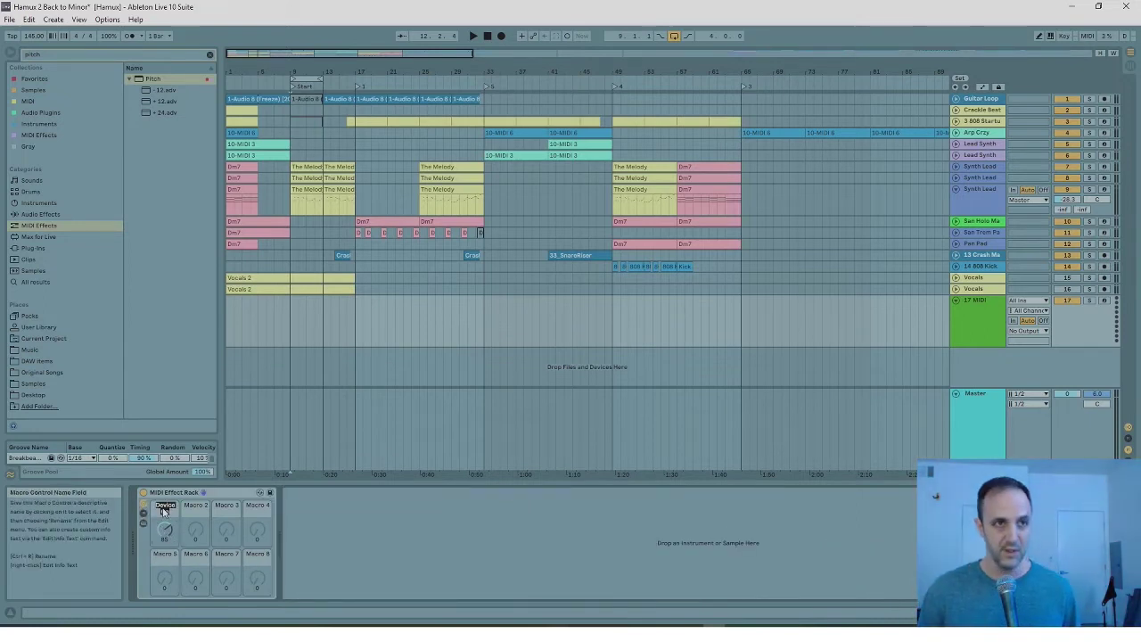
type("M")
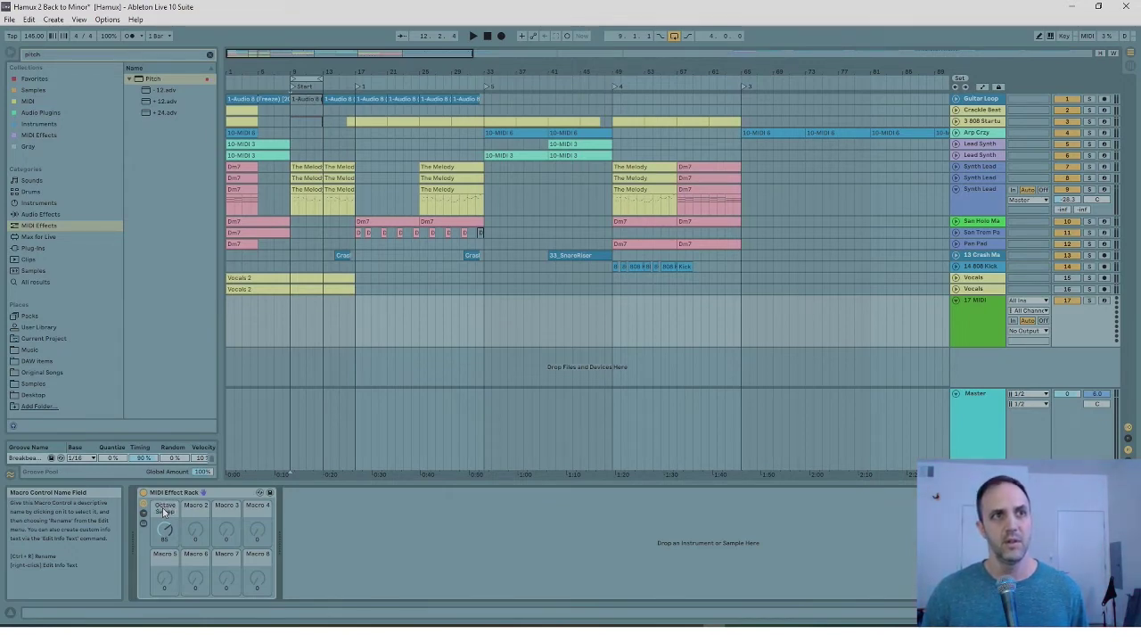
key("Return")
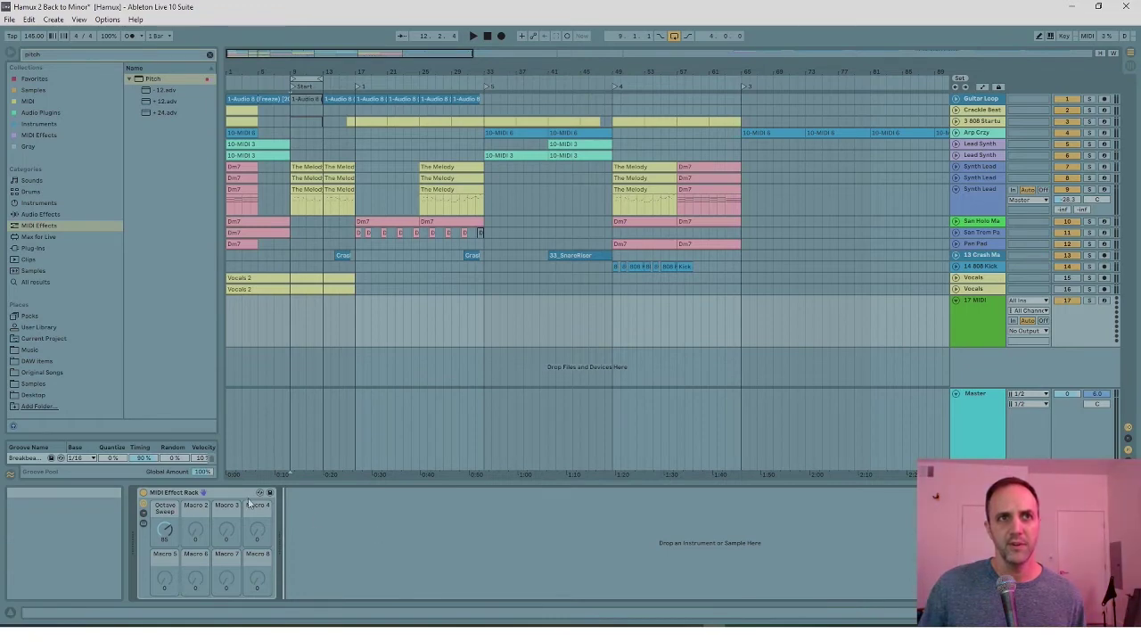
Save 17 MIDI as the default MIDI track, overwriting the existing default
right_click(969, 332)
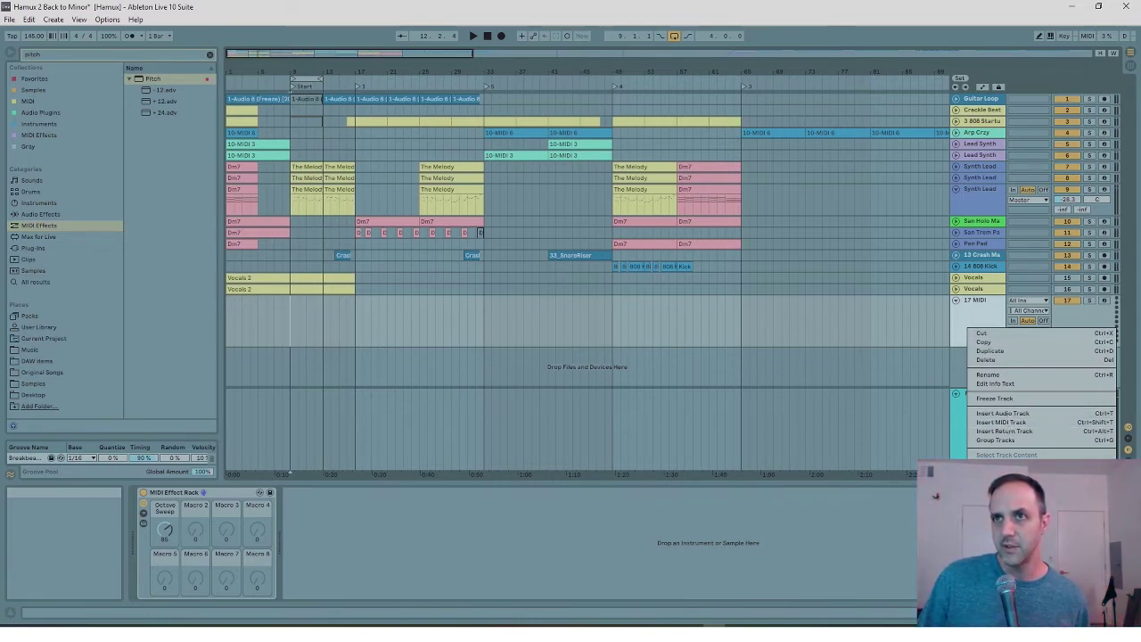
left_click(1008, 470)
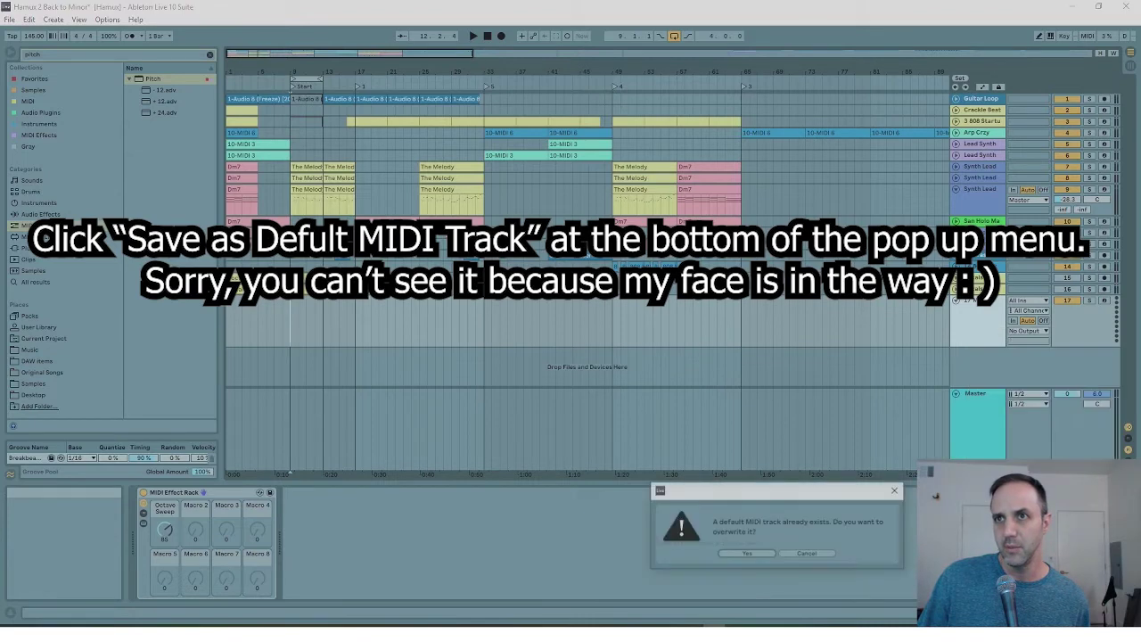
left_click(747, 553)
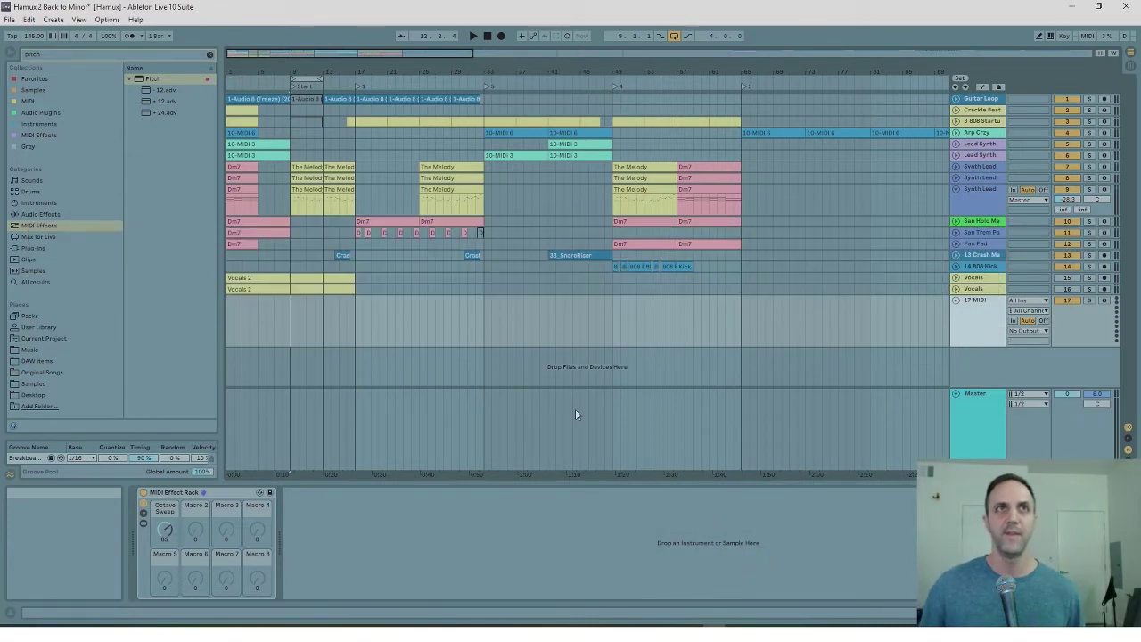
Play Synth Lead's Melody clip and raise its Octave Sweep macro during playback
left_click(951, 198)
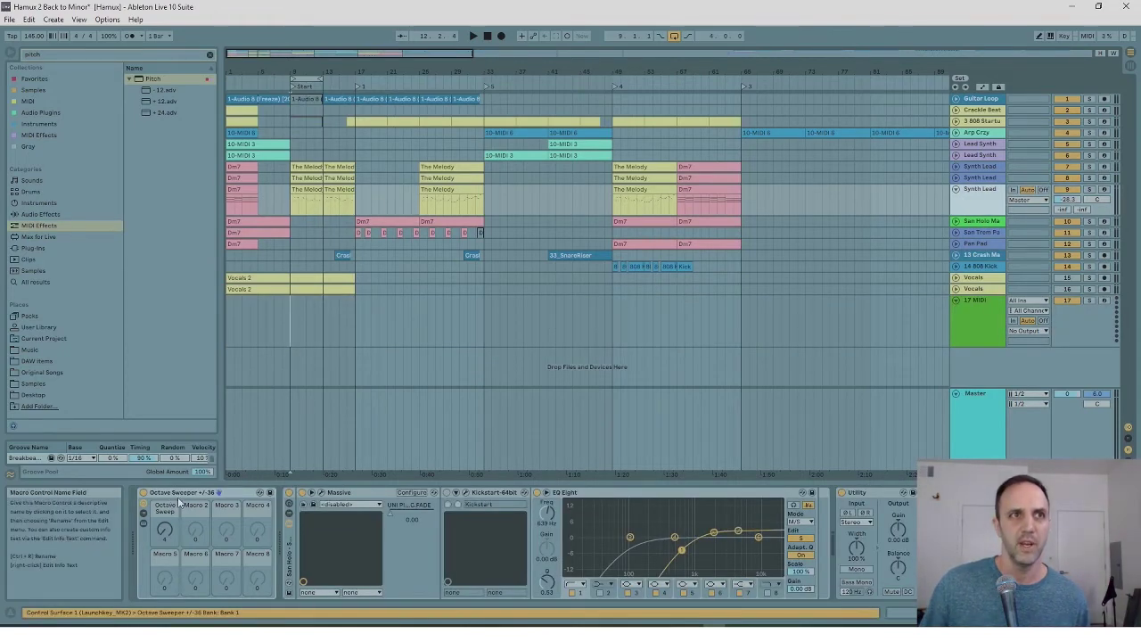
left_click(310, 190)
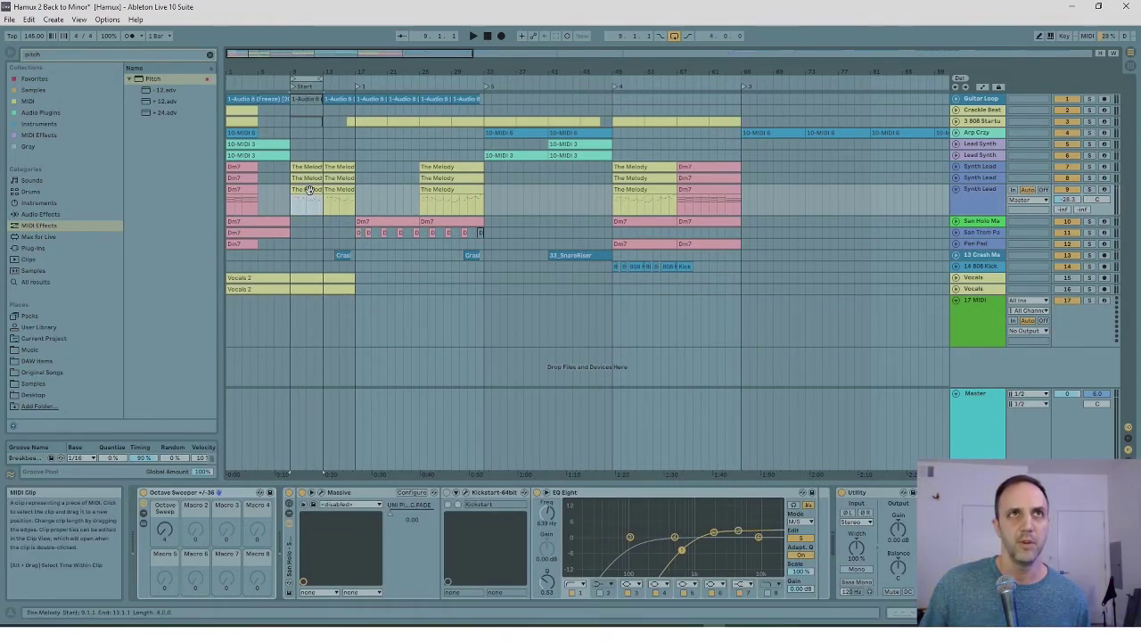
key("space")
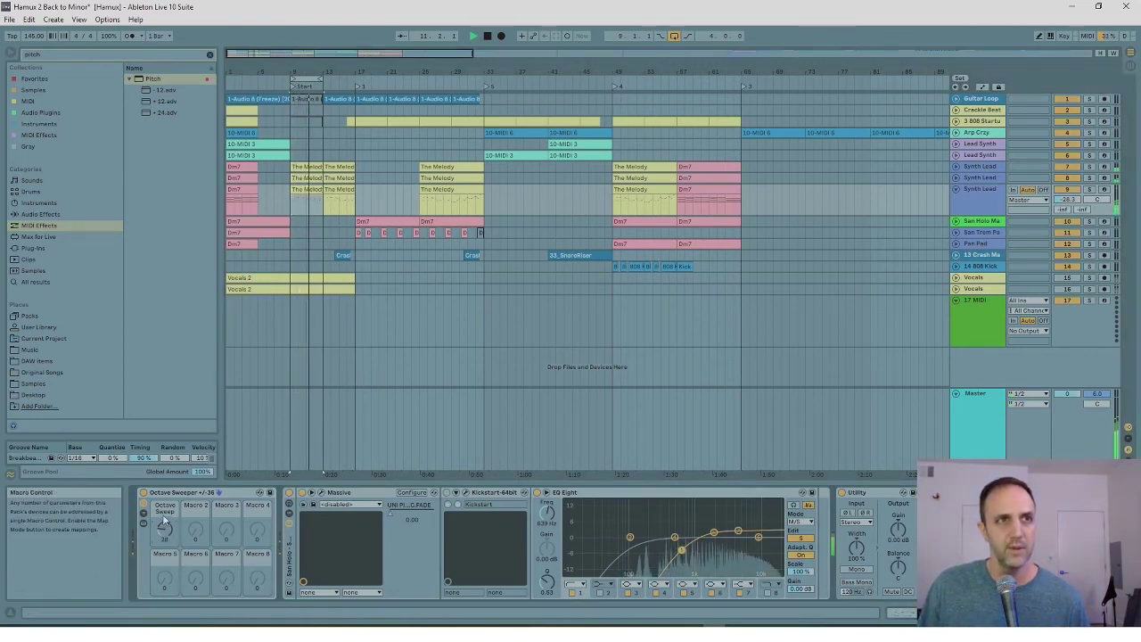
mouse_move(164, 523)
left_mouse_down()
mouse_move(167, 459)
mouse_move(164, 535)
left_mouse_up()
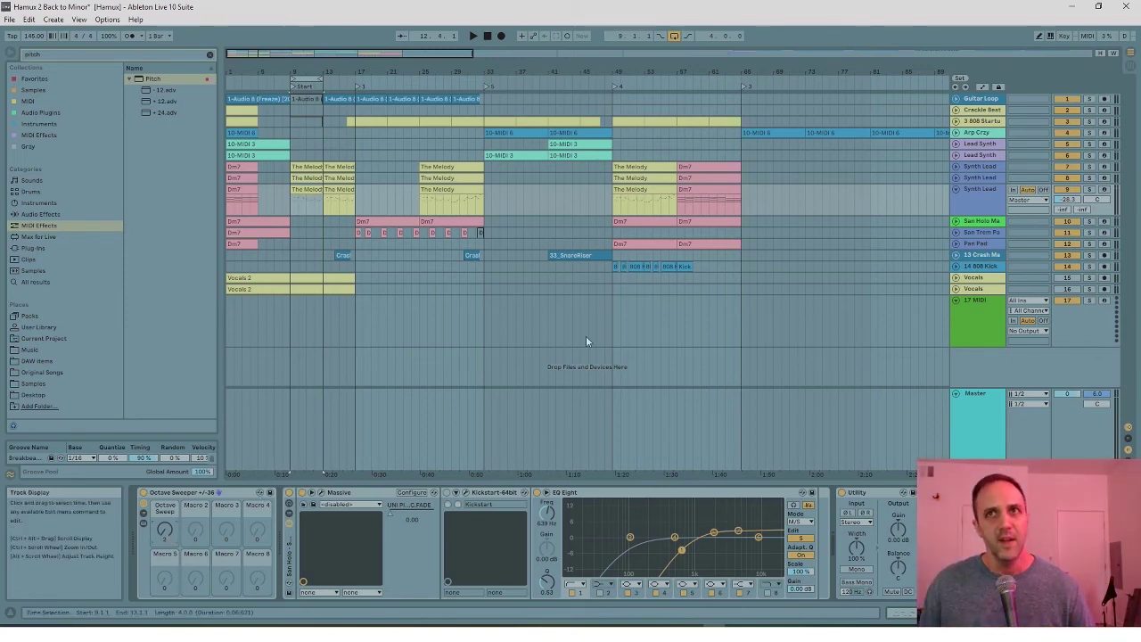
Collapse track 17 MIDI's rack to its Octave Sweep macro, hiding the chain list and seven Pitch devices
left_click(976, 326)
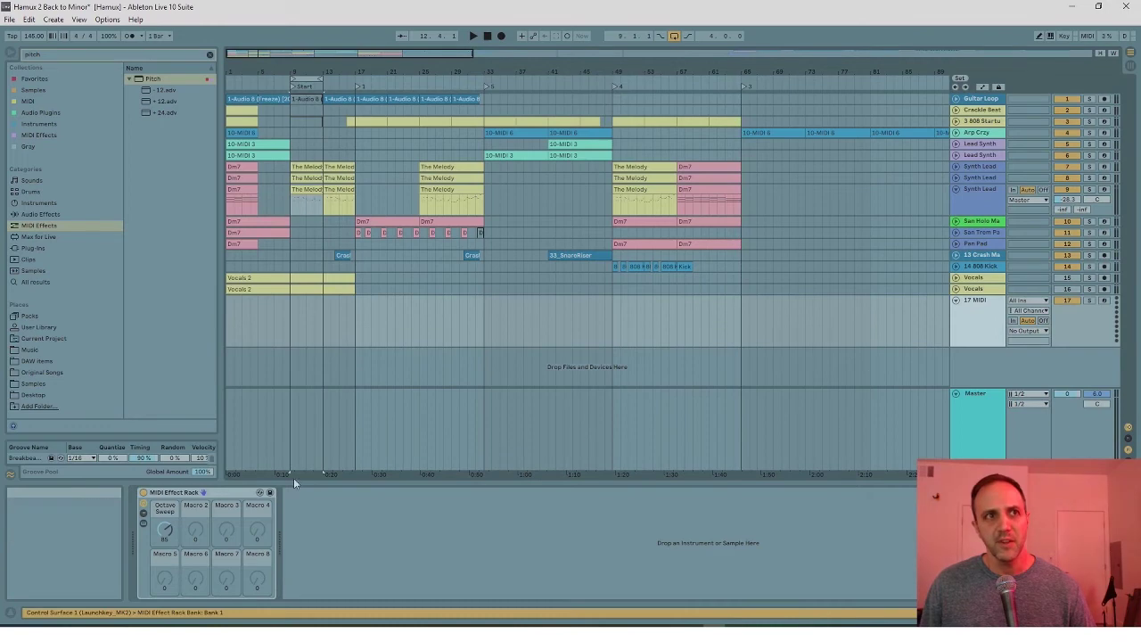
left_click(144, 508)
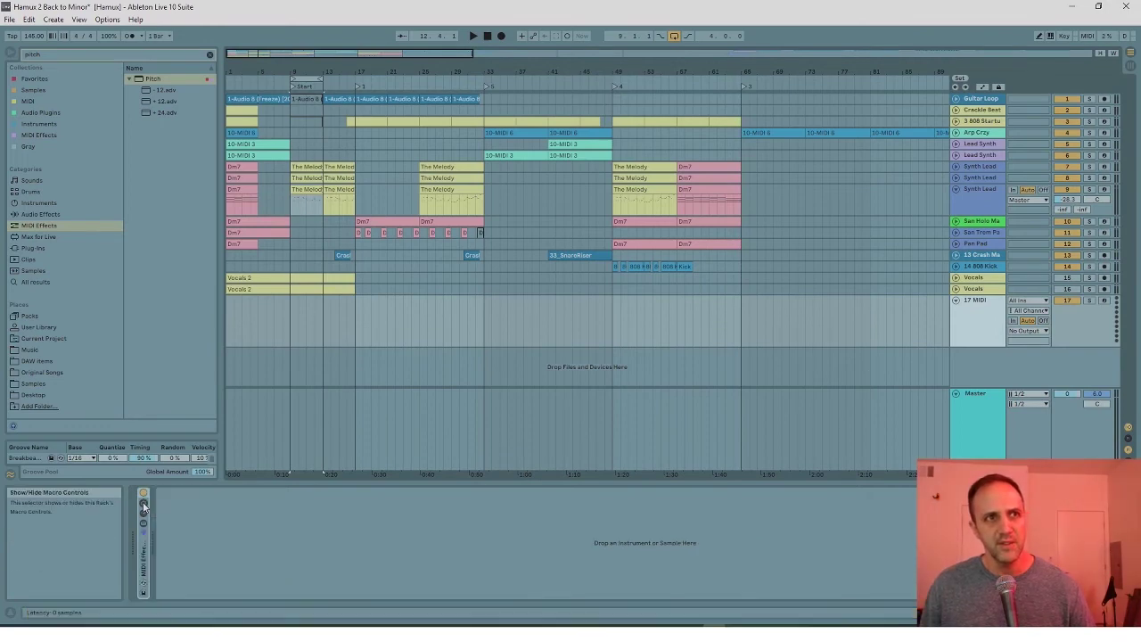
left_click(144, 507)
left_click(142, 519)
left_click(142, 513)
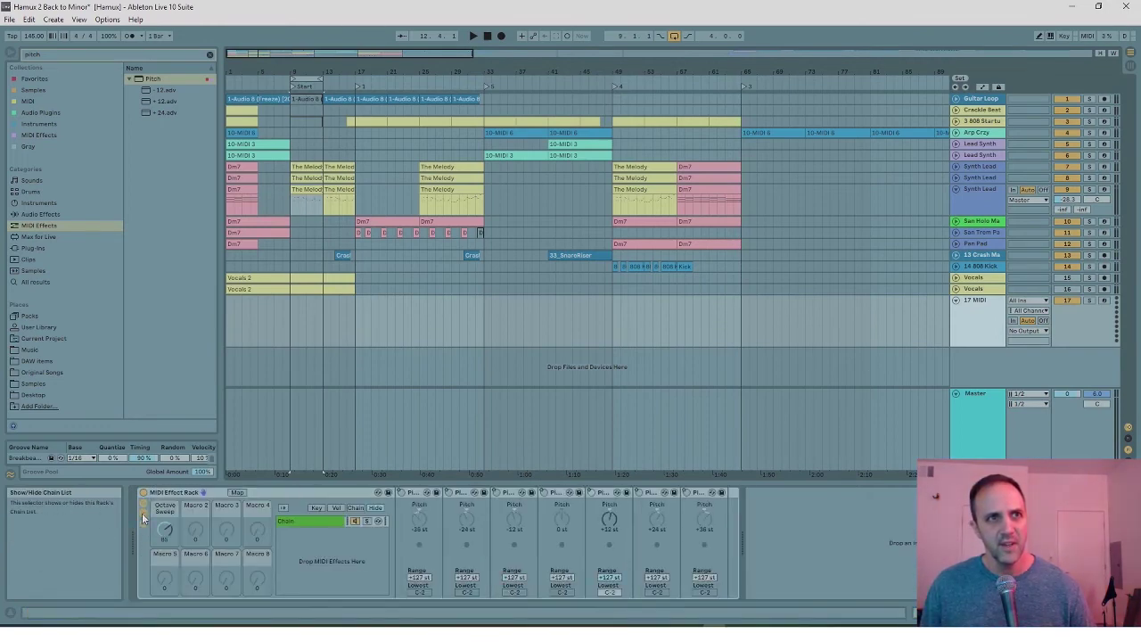
left_click(141, 513)
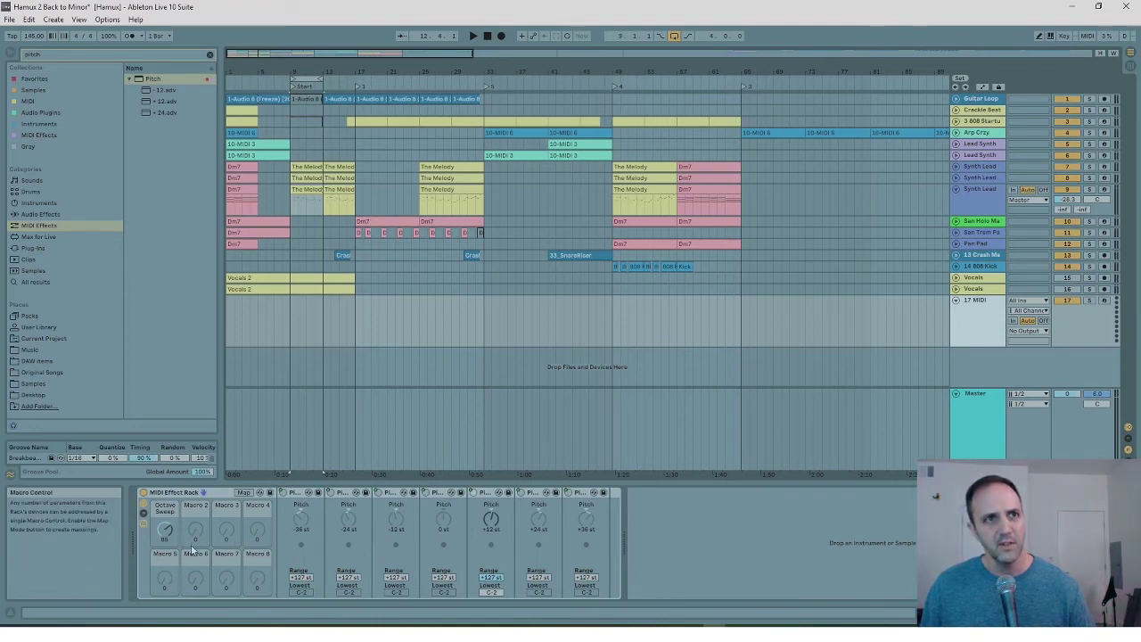
left_click(143, 518)
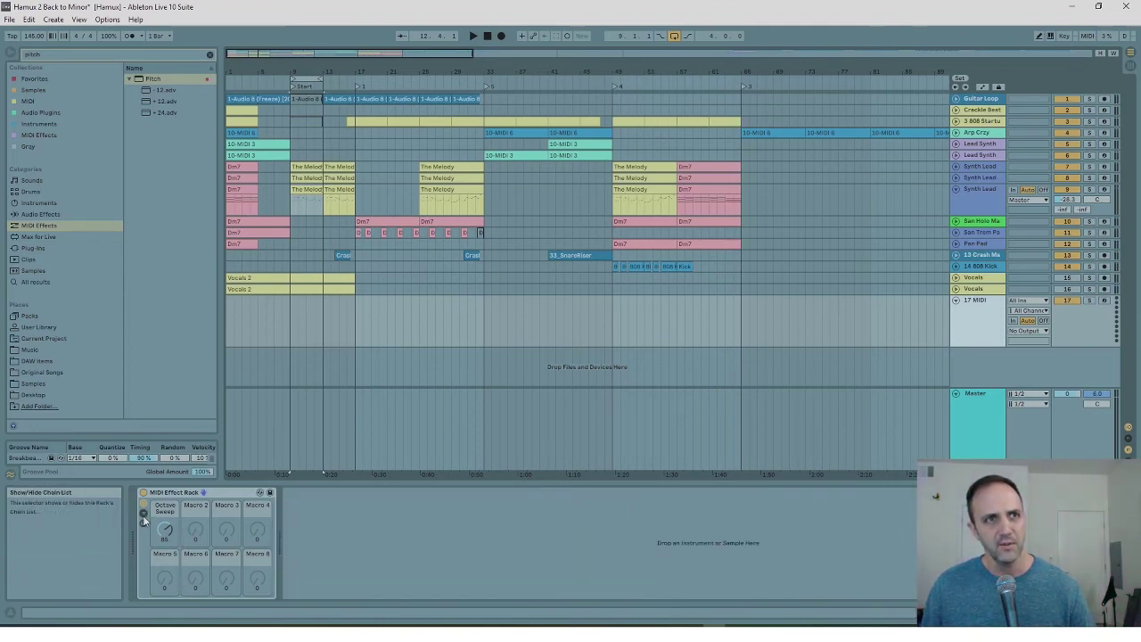